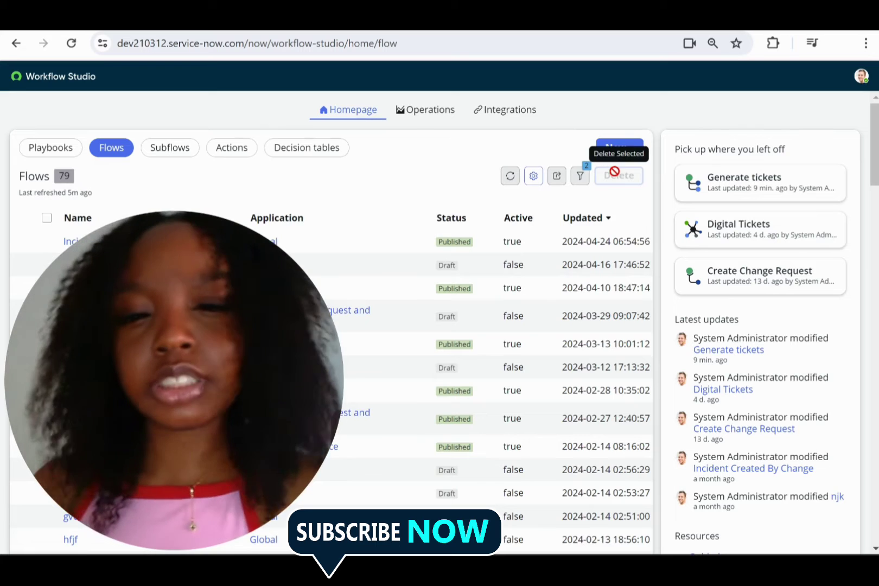
- Create a new flow named 'Generate tickets'
click(625, 152)
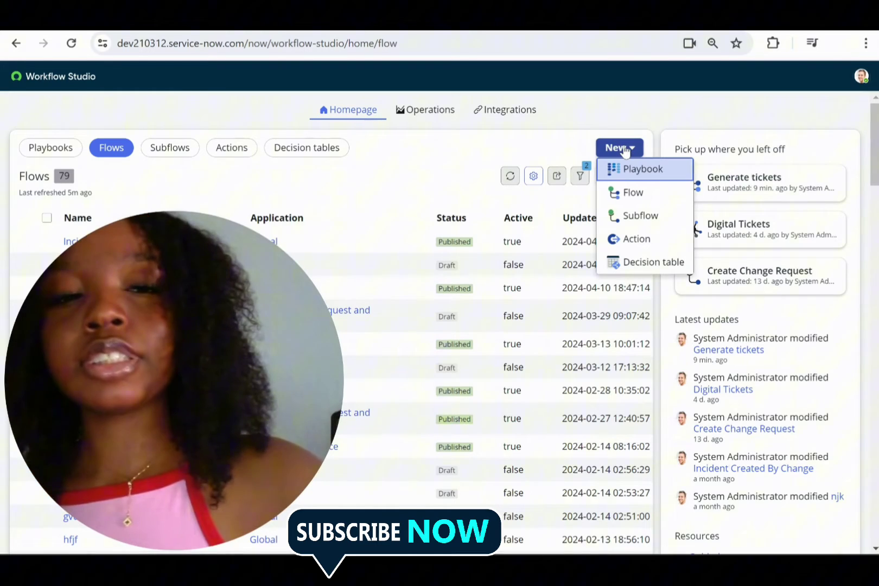
click(633, 193)
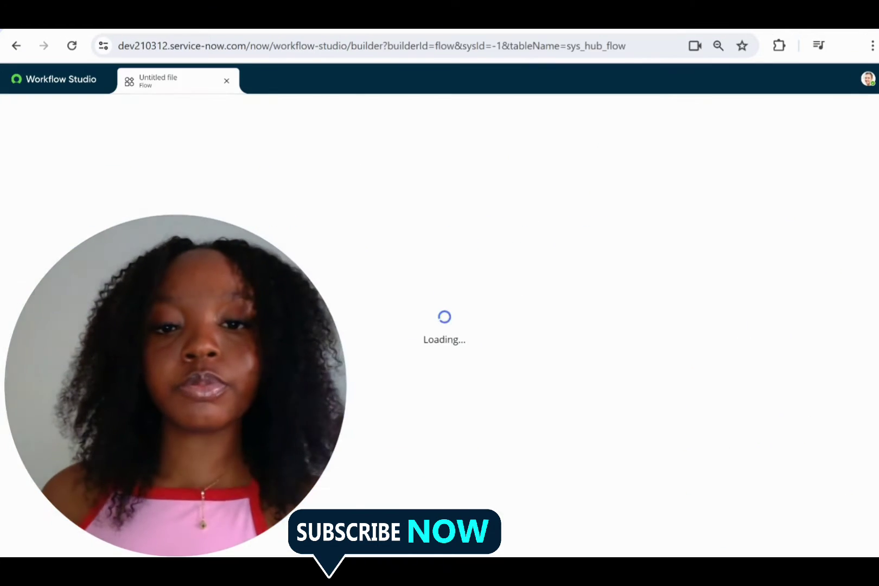
click(501, 267)
text(Generate tickets)
click(583, 300)
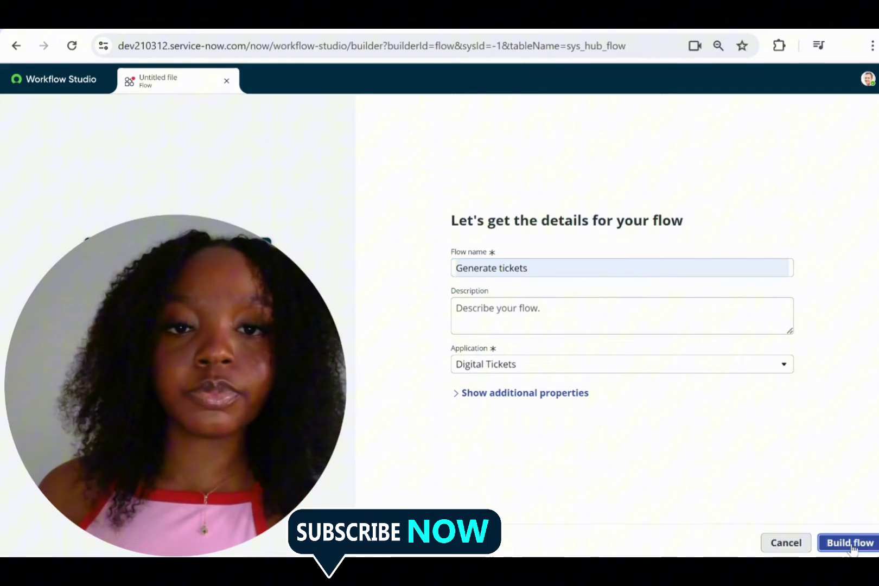
click(851, 543)
- Dismiss the welcome tour and open the flow in edit mode
click(586, 186)
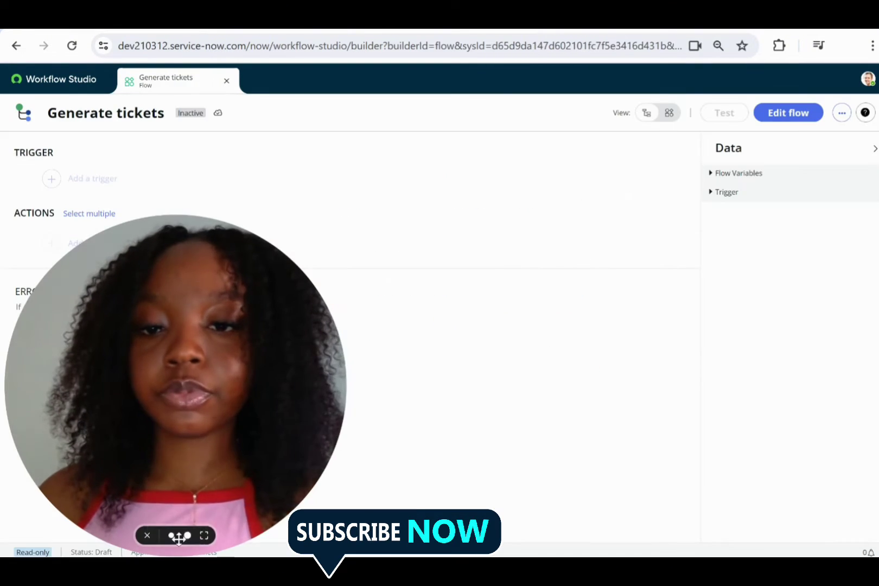
click(204, 536)
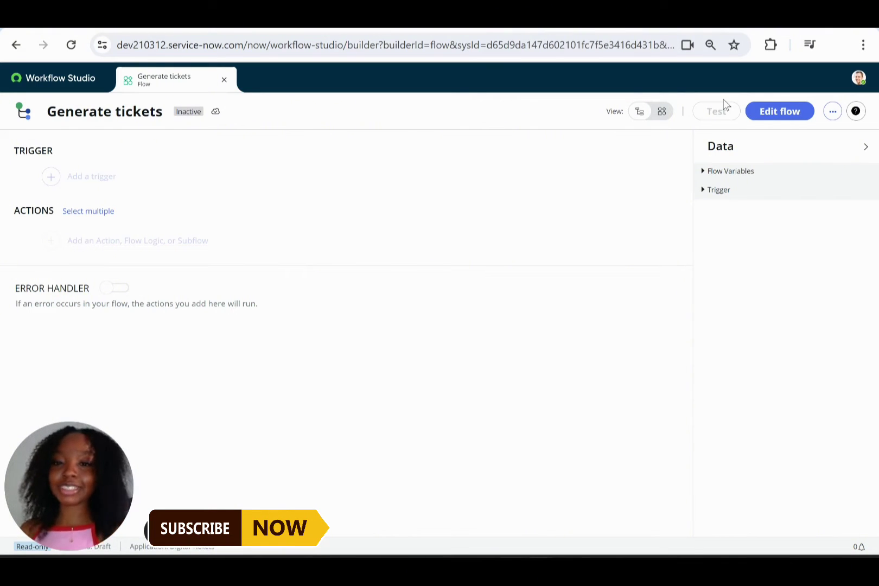
click(791, 112)
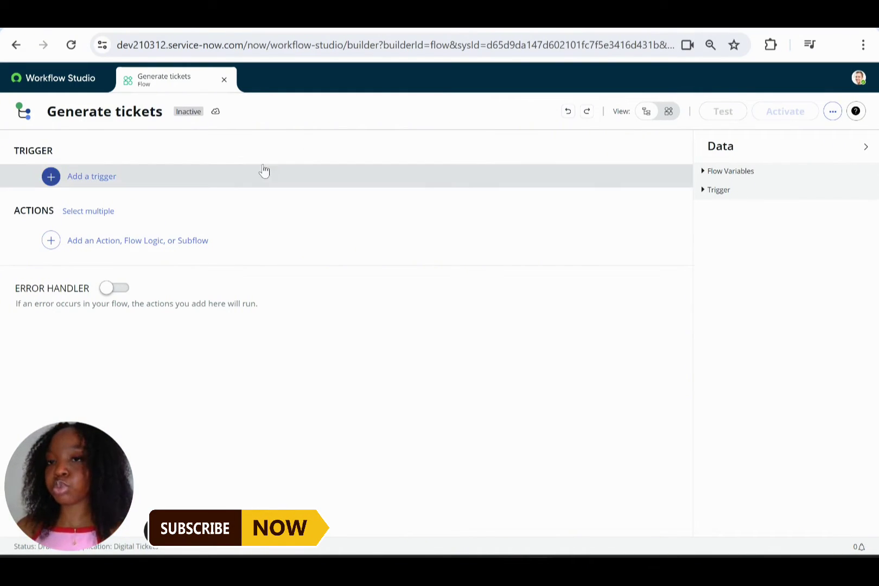
- Add a Record Created trigger on the Tickets table
click(50, 177)
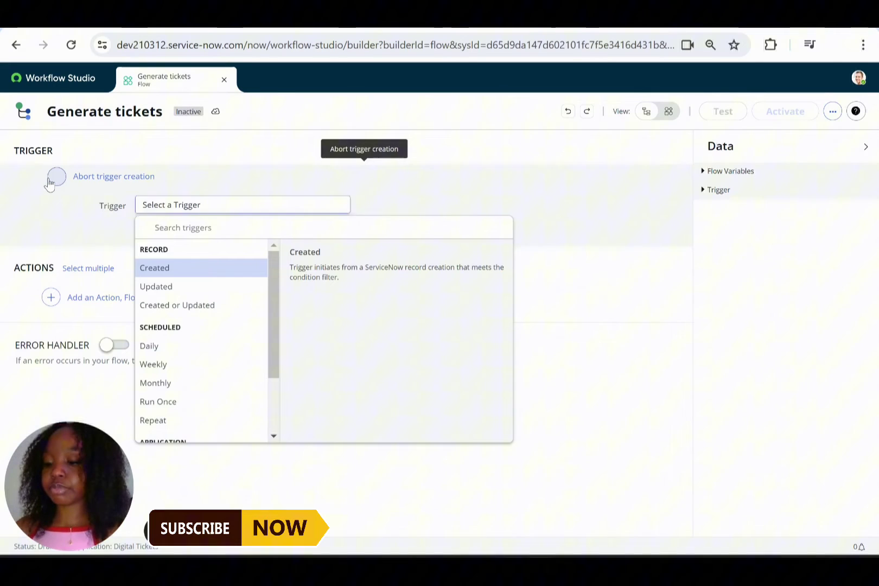
click(156, 269)
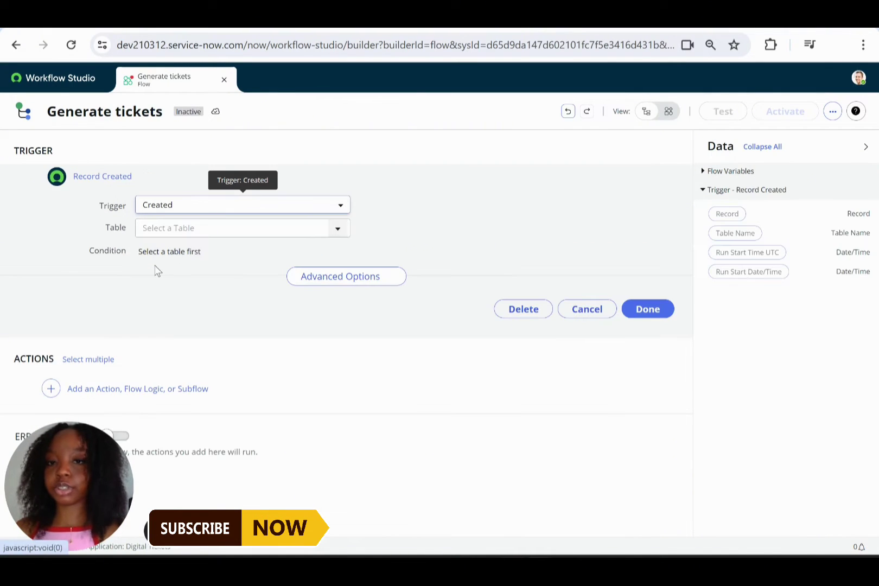
click(338, 229)
text(tick)
click(339, 363)
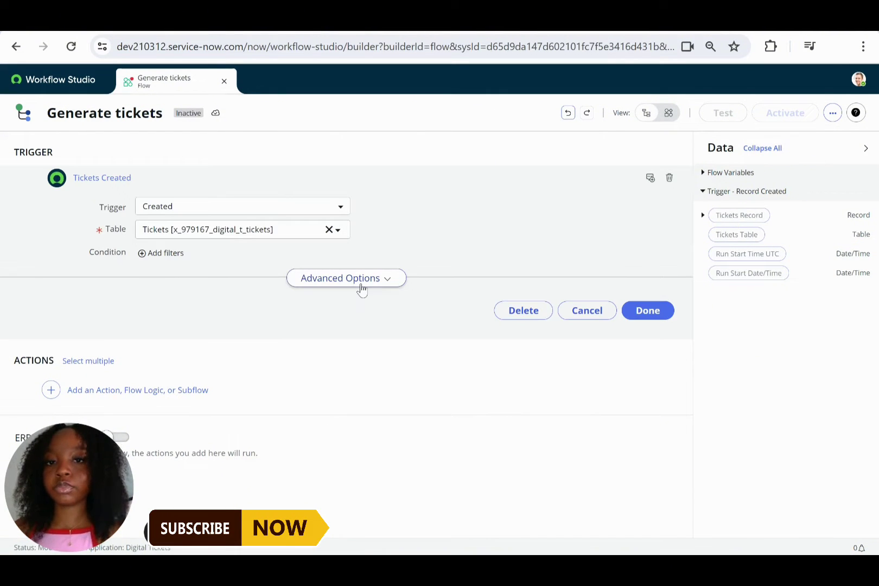
click(648, 310)
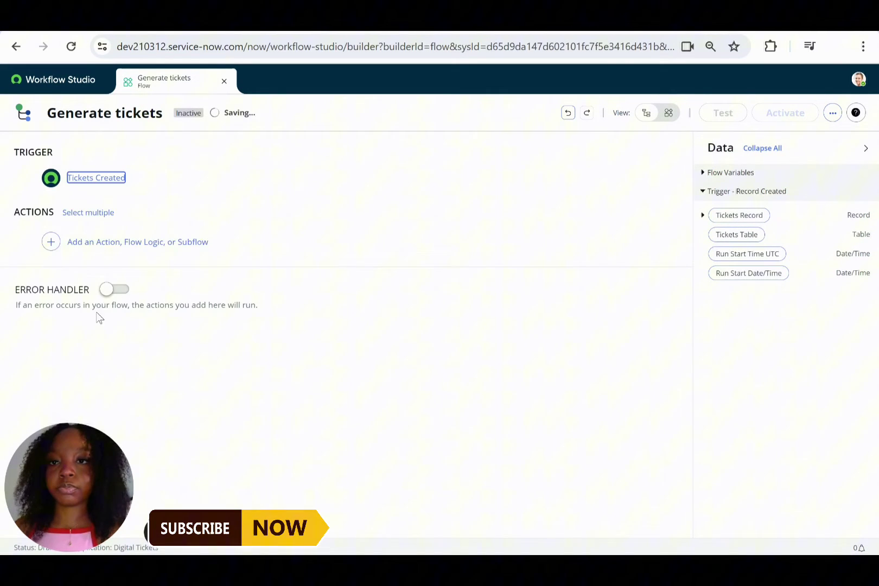
- Add a Get Catalog Variables action using the Tickets Record as the submitted request
click(51, 241)
click(104, 241)
text(get cata)
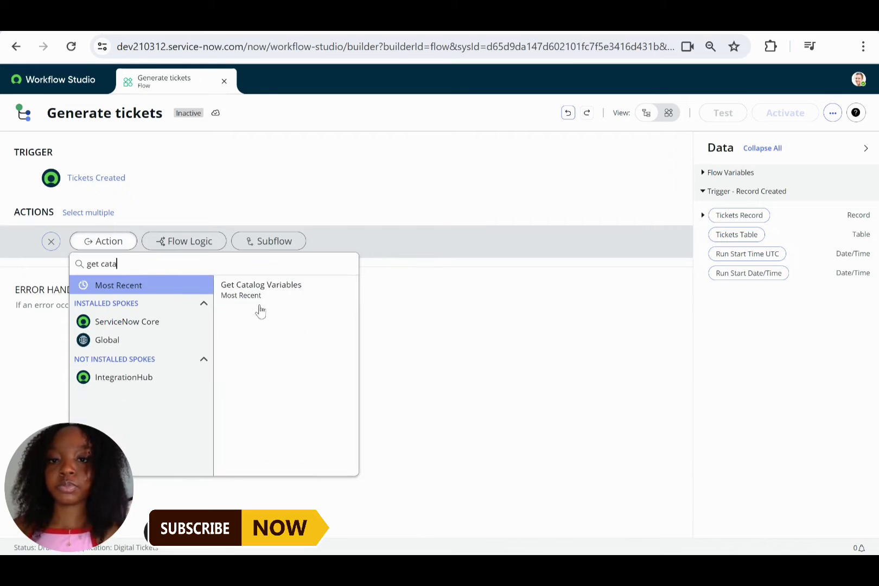
click(259, 287)
scroll(450, 239, down, 1)
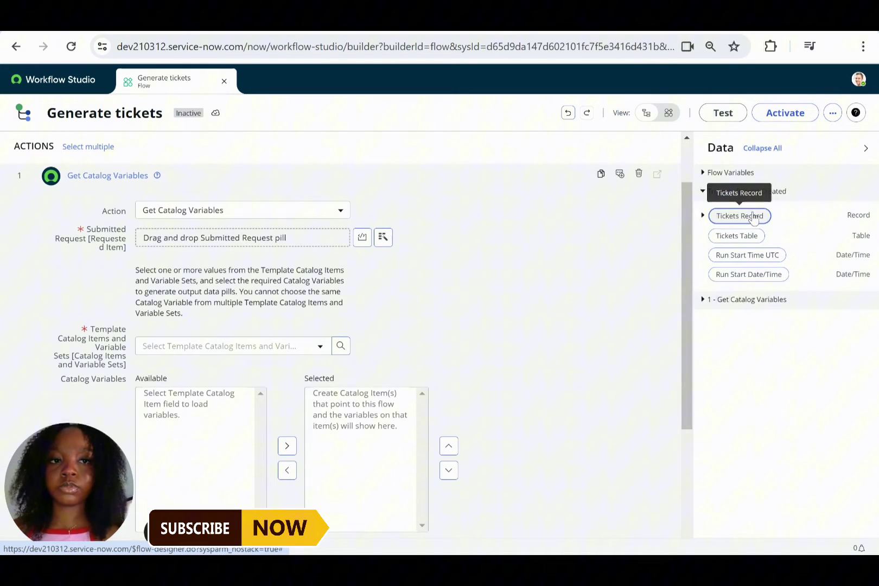
drag(740, 215, 238, 237)
- Choose Ticket Producer and select the type_of_request and devices variables
click(228, 345)
text(ti)
click(168, 391)
scroll(169, 391, down, 2)
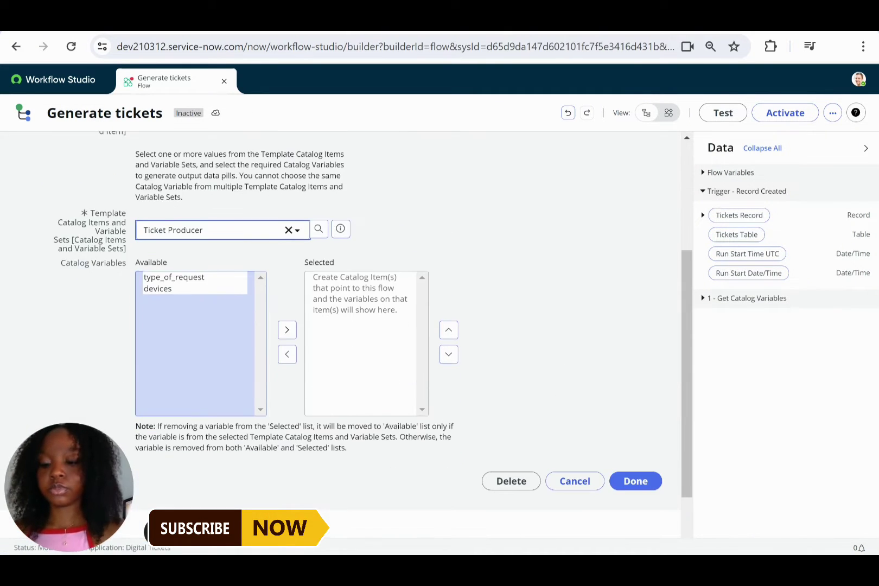
double_click(178, 276)
double_click(178, 277)
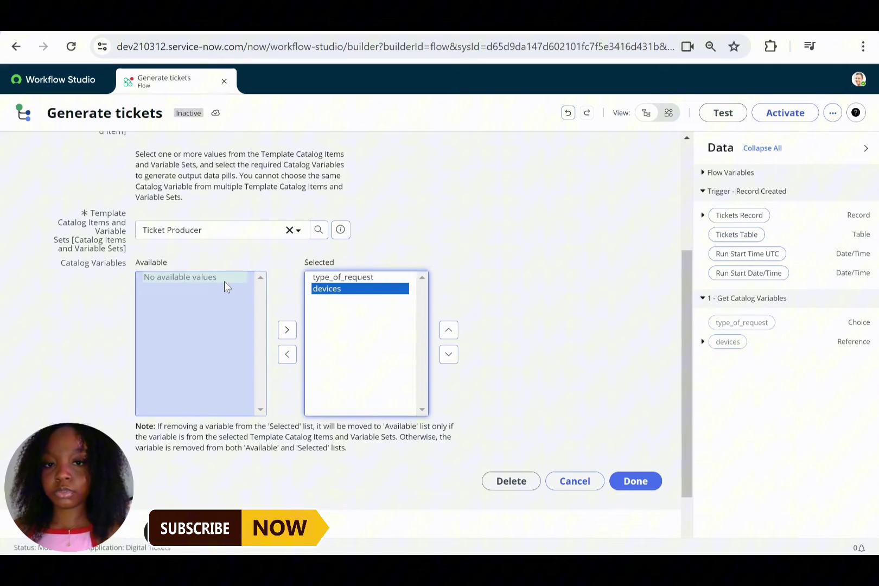
click(635, 480)
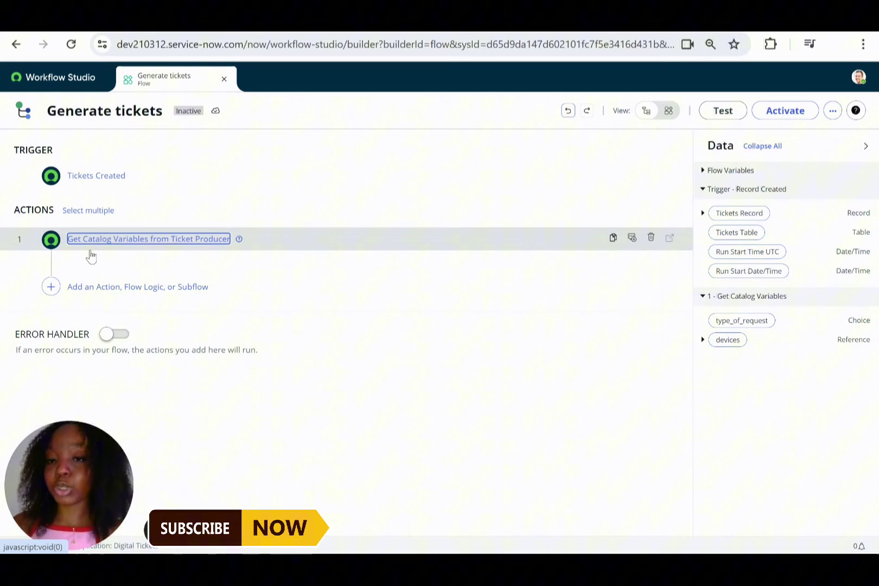
- Add an If step 'Verify ticket type' checking that type_of_request is Warranty
click(52, 287)
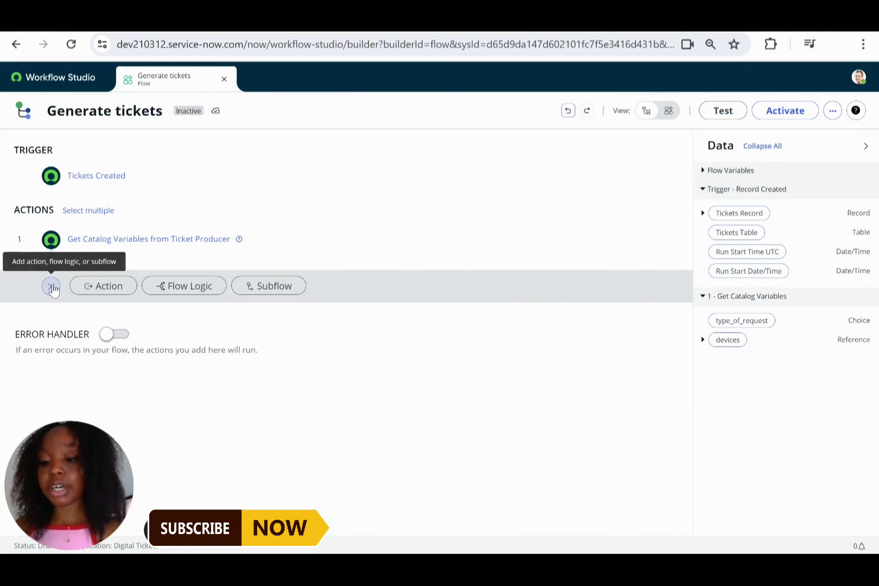
click(171, 289)
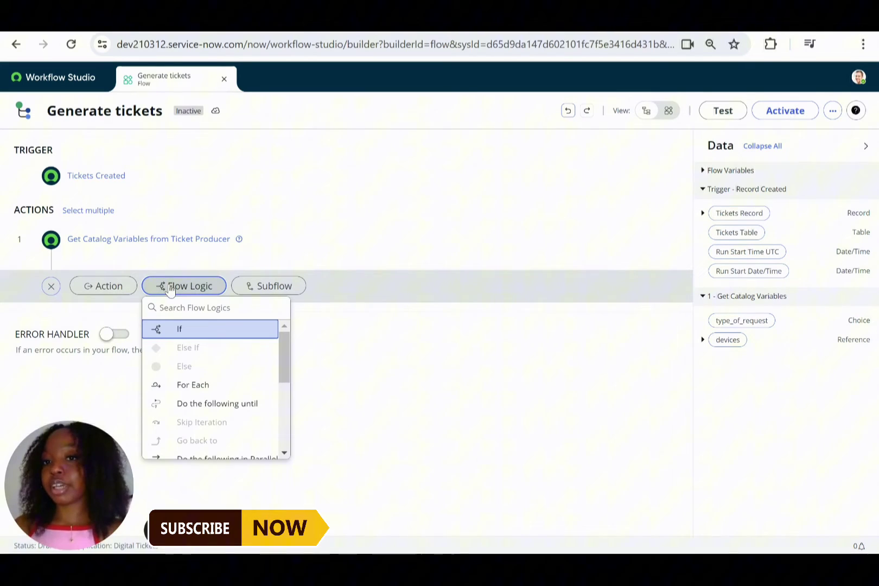
click(185, 331)
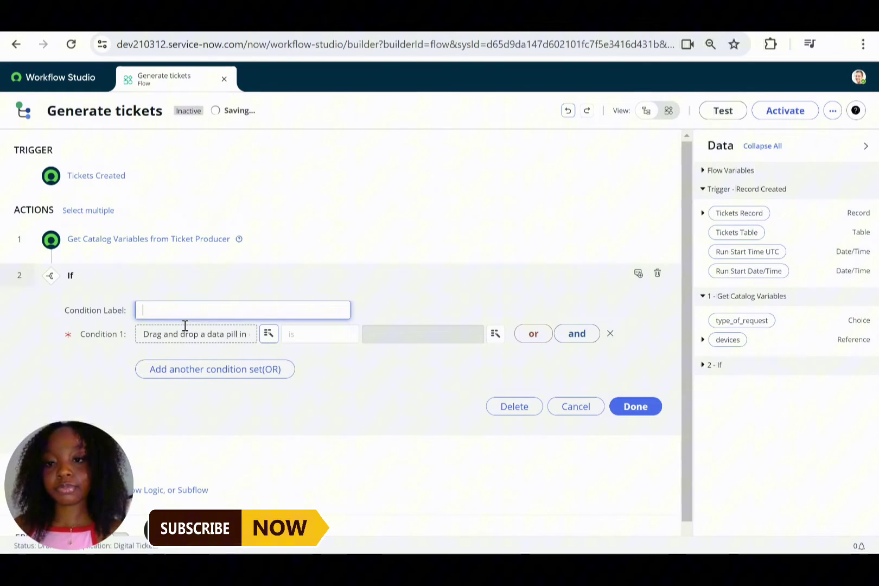
text(ve)
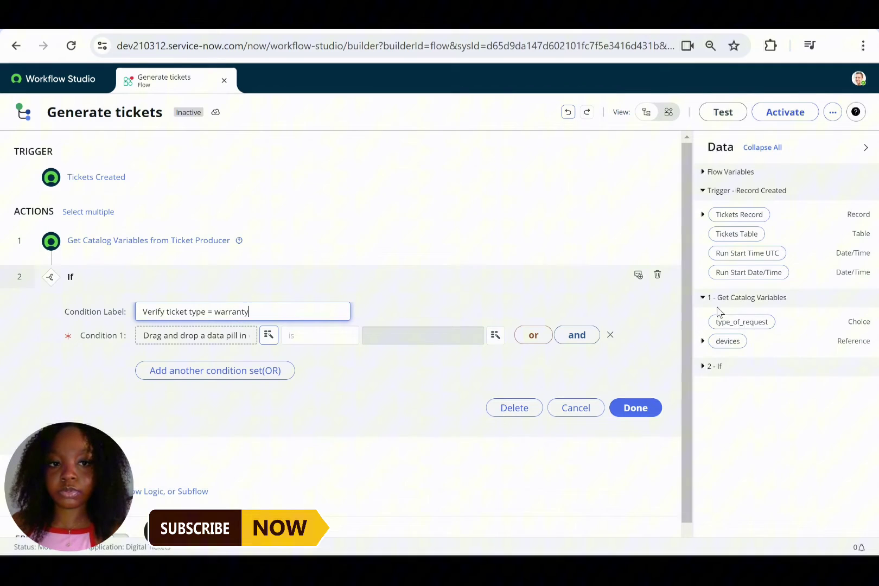
drag(722, 321, 191, 342)
click(412, 336)
click(386, 359)
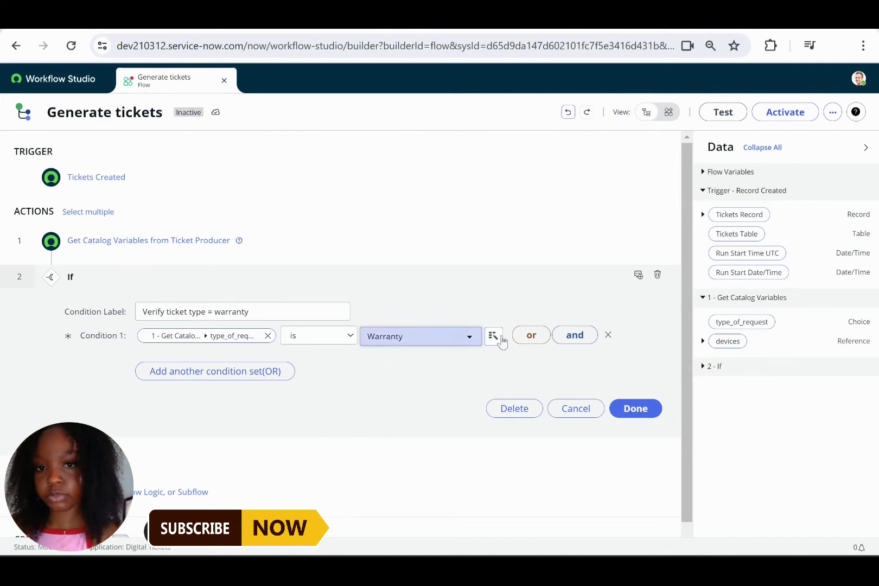
click(635, 408)
- Under the If, update the Tickets Record's Priority to 1 - Critical
click(161, 308)
text(update)
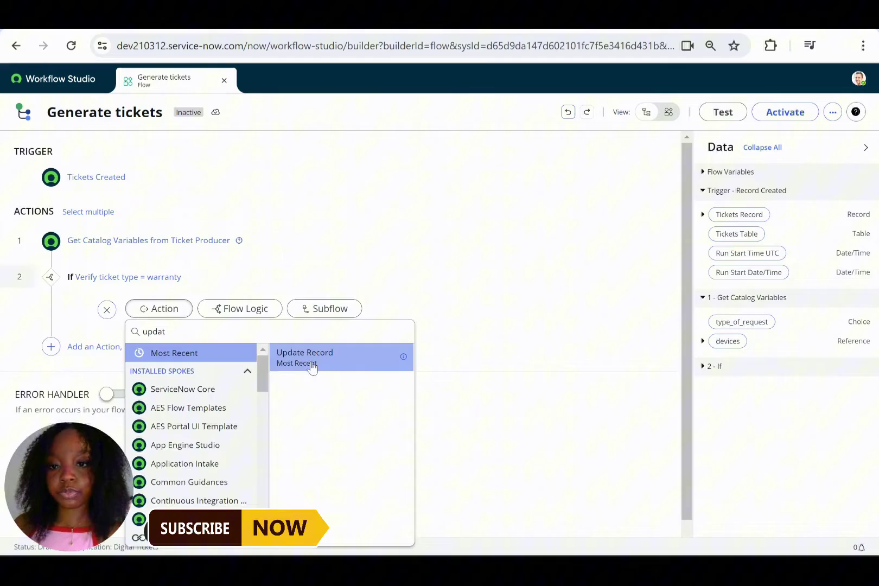
click(304, 352)
drag(745, 219, 261, 320)
click(207, 365)
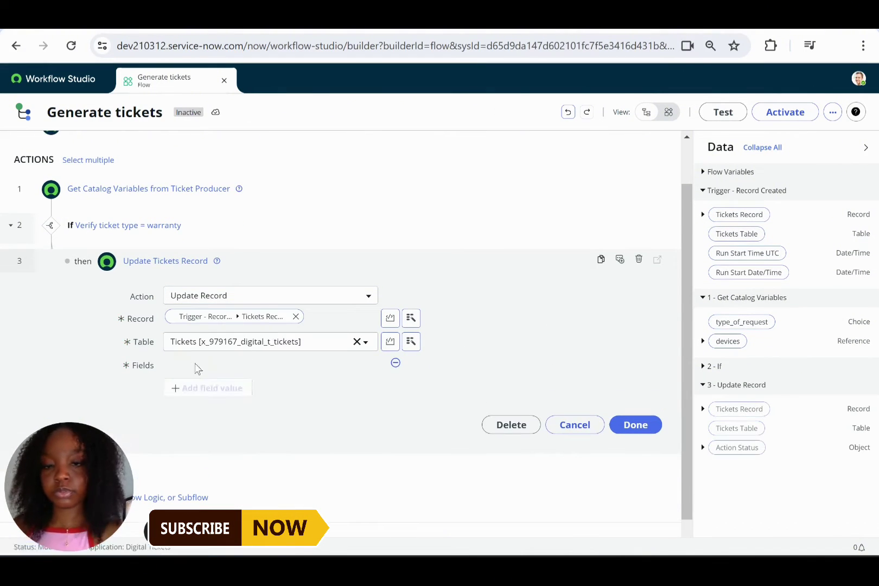
click(217, 364)
text(pr)
click(182, 465)
click(413, 364)
click(413, 399)
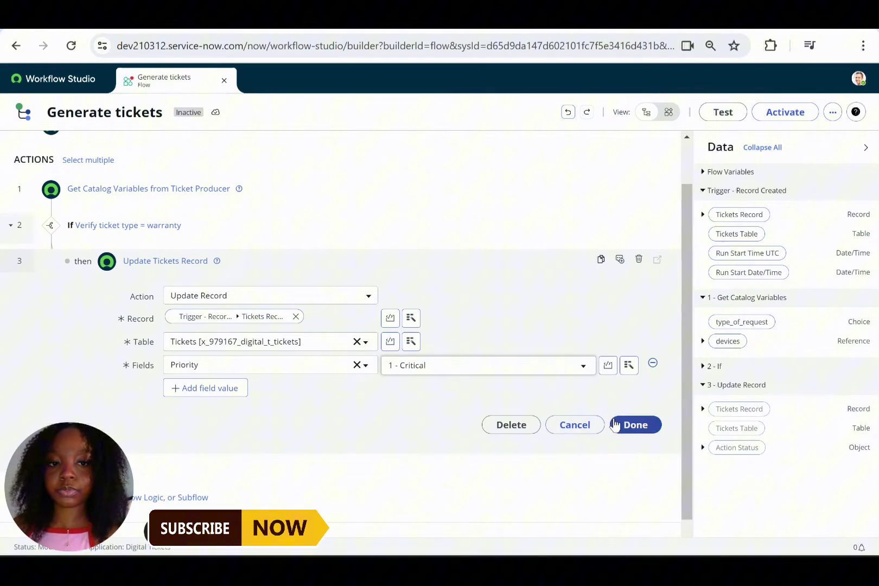
click(635, 425)
click(142, 374)
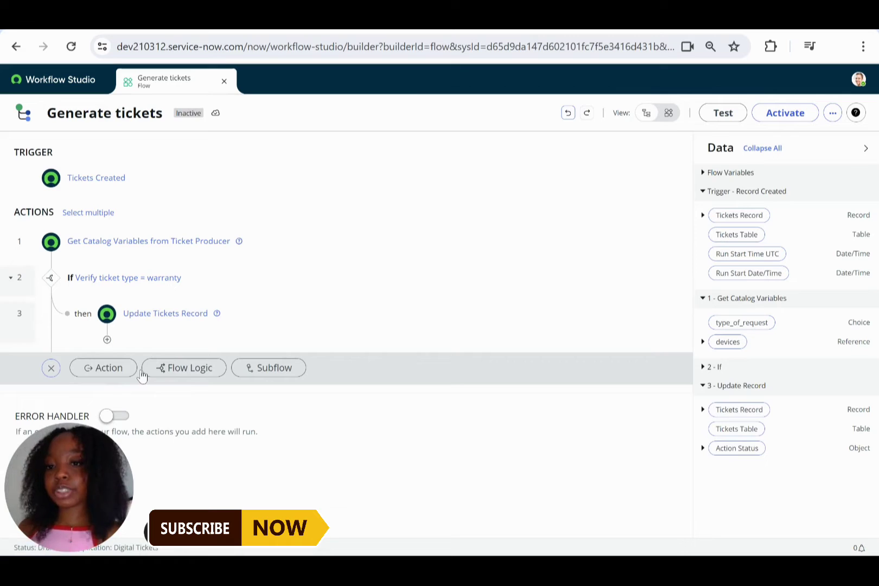
- Add an Else branch with an Update Record action on the triggering Tickets Record
click(182, 369)
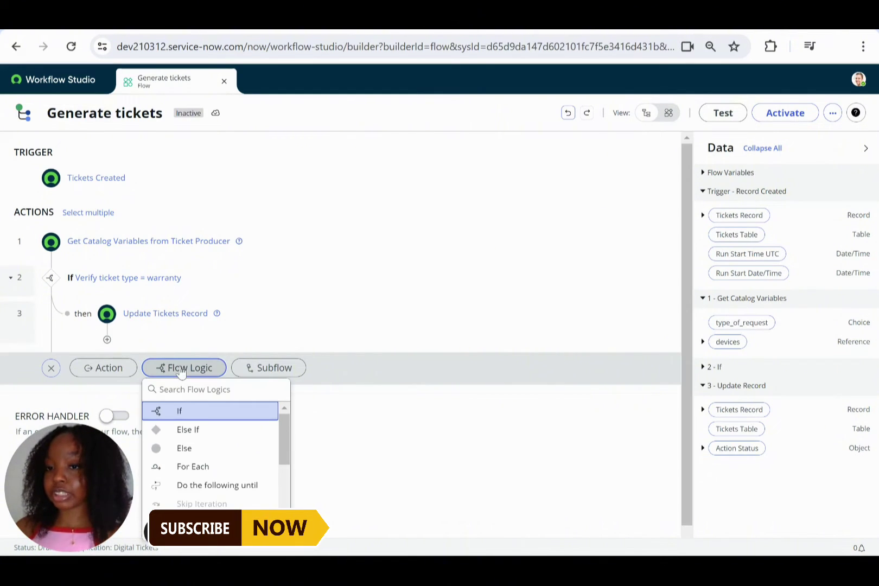
click(201, 448)
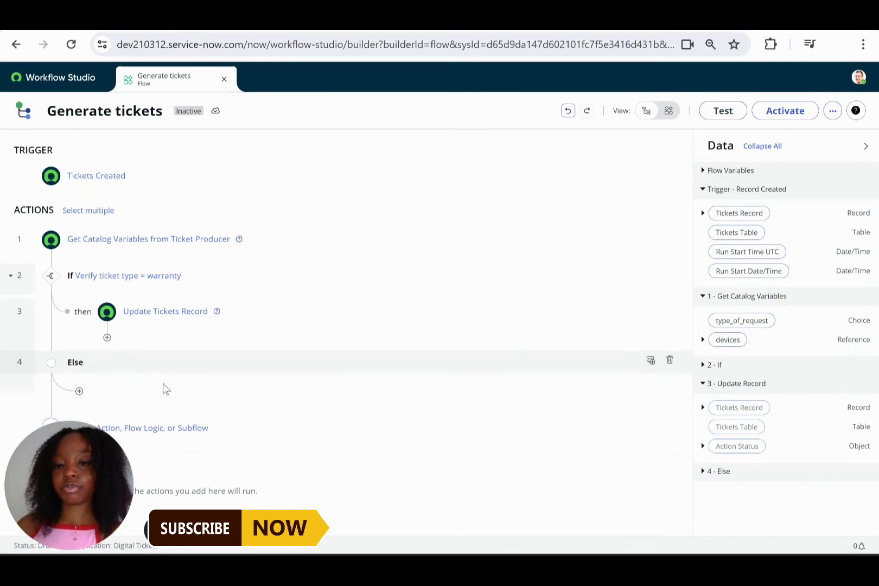
click(80, 391)
click(138, 394)
text(update)
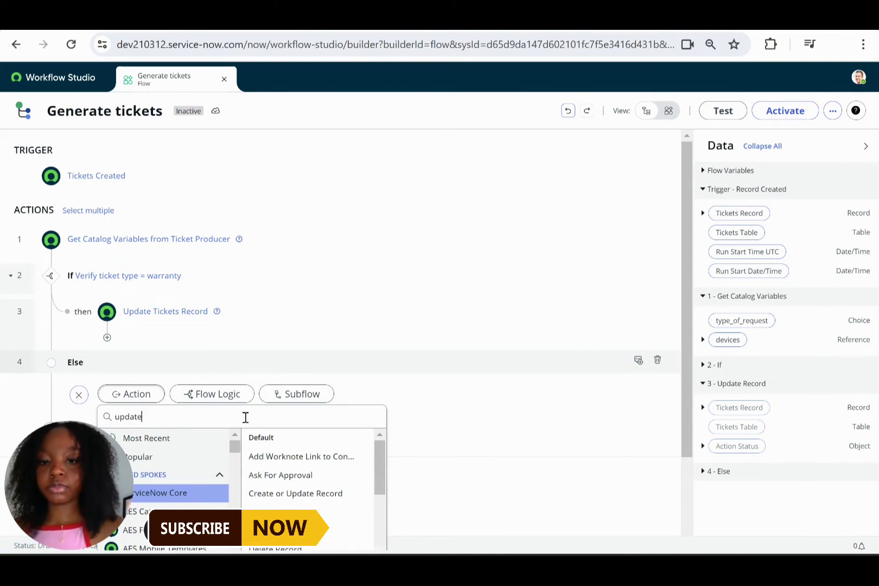
click(284, 450)
drag(739, 213, 255, 329)
- Set the Else update's Priority field to 2 - High
click(194, 375)
click(306, 341)
text(pr)
click(273, 441)
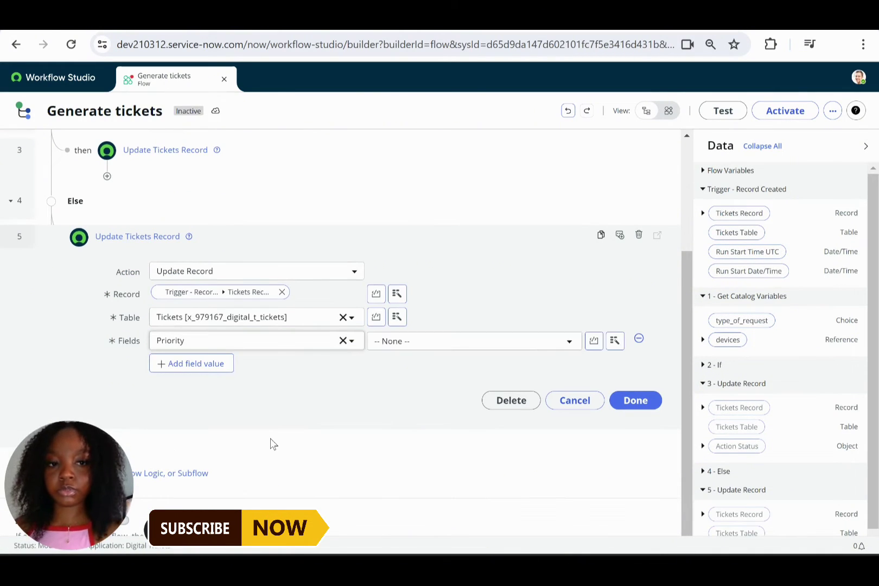
click(453, 343)
click(418, 397)
click(634, 400)
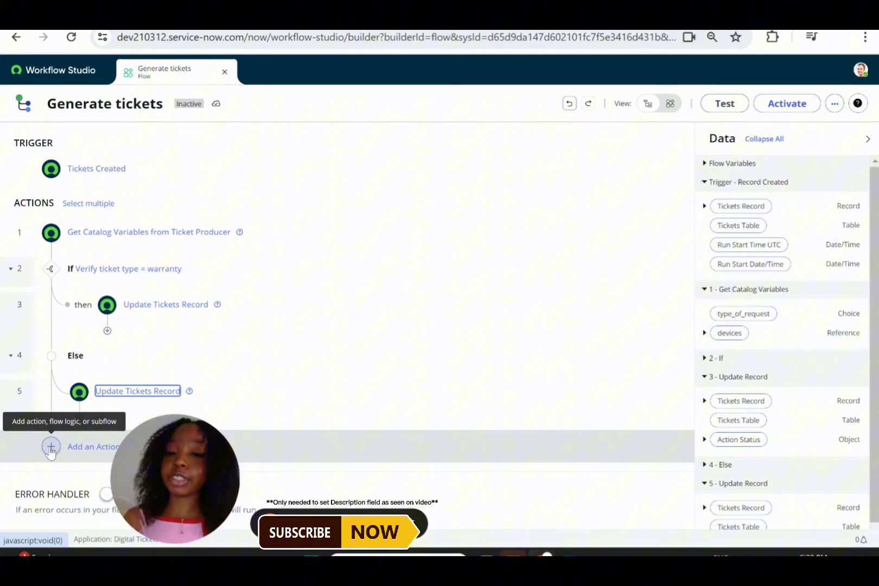
- Add an Update Record action as step 6 on the triggering Tickets Record
click(51, 448)
click(103, 445)
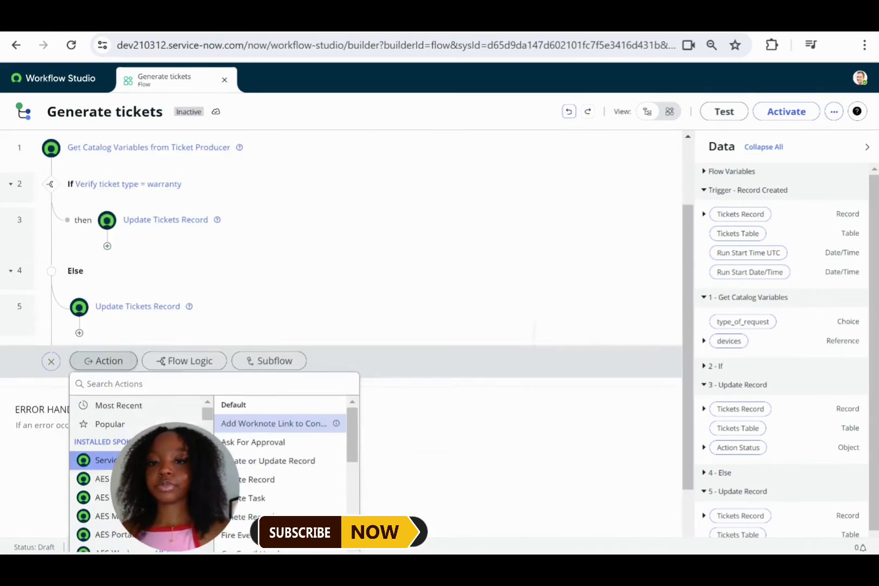
text(update)
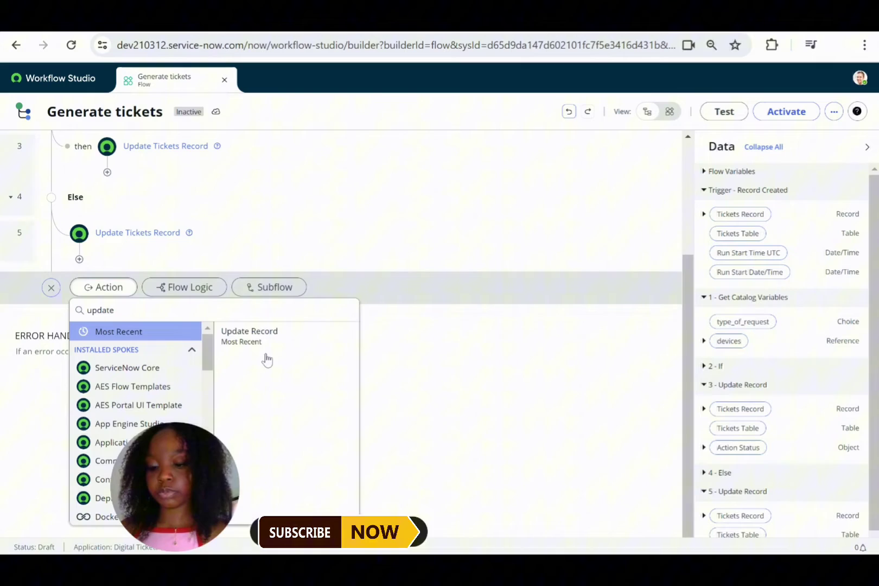
click(255, 331)
drag(741, 214, 217, 332)
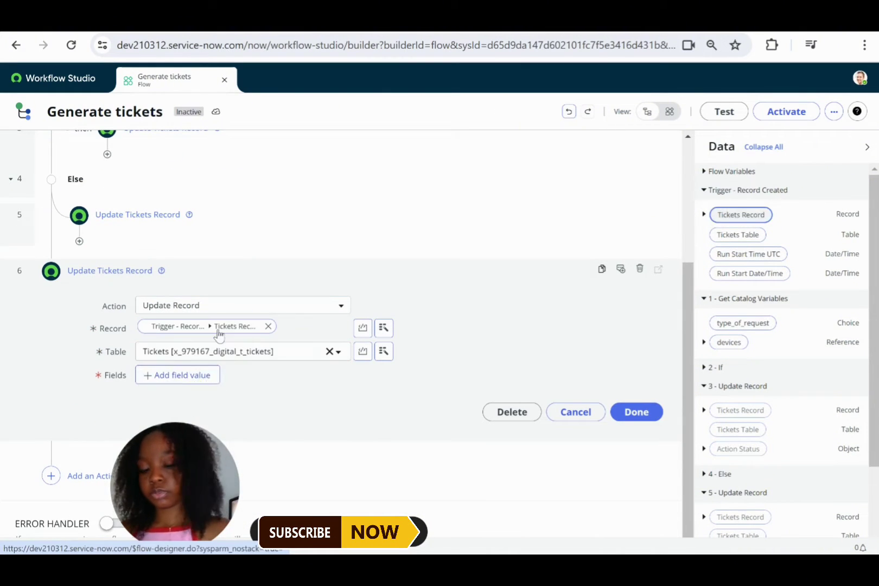
- Add a Description field to step 6 filled with the Devices value
click(192, 375)
click(338, 350)
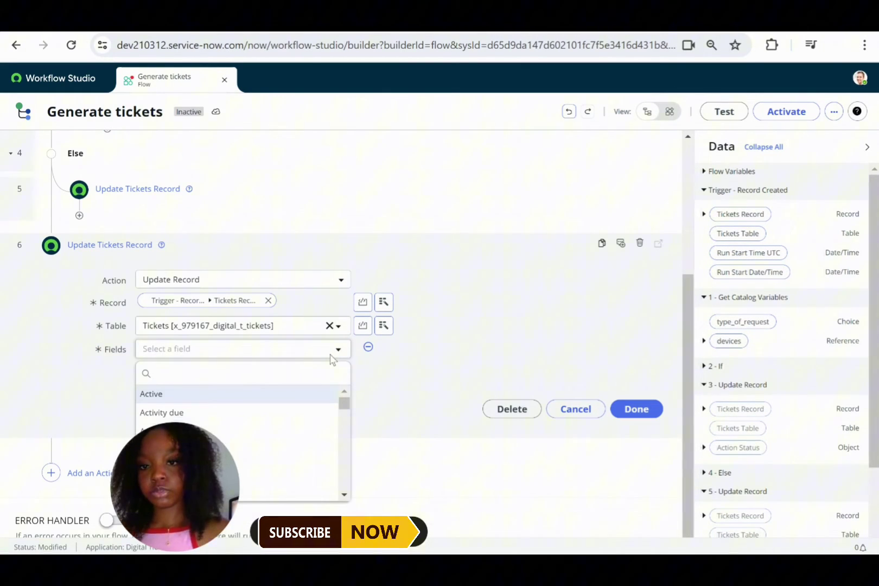
text(des)
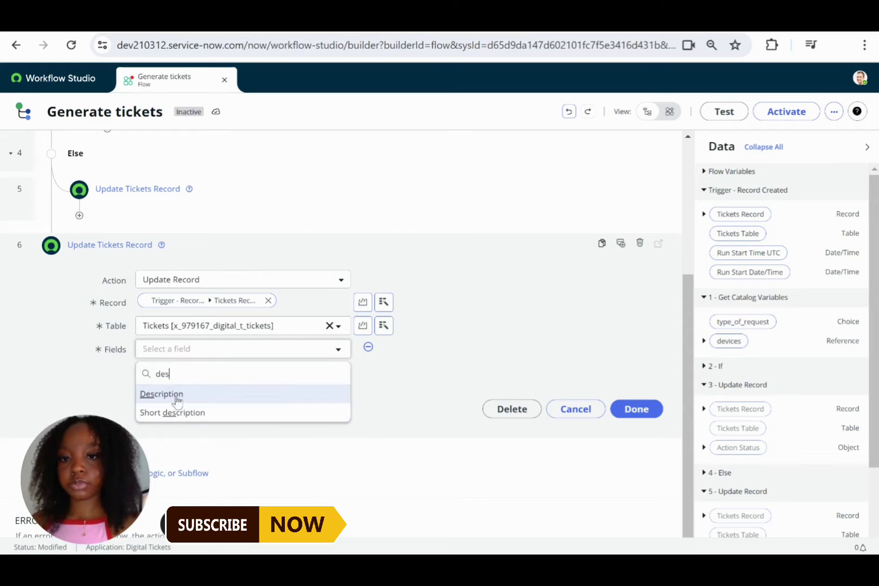
click(169, 394)
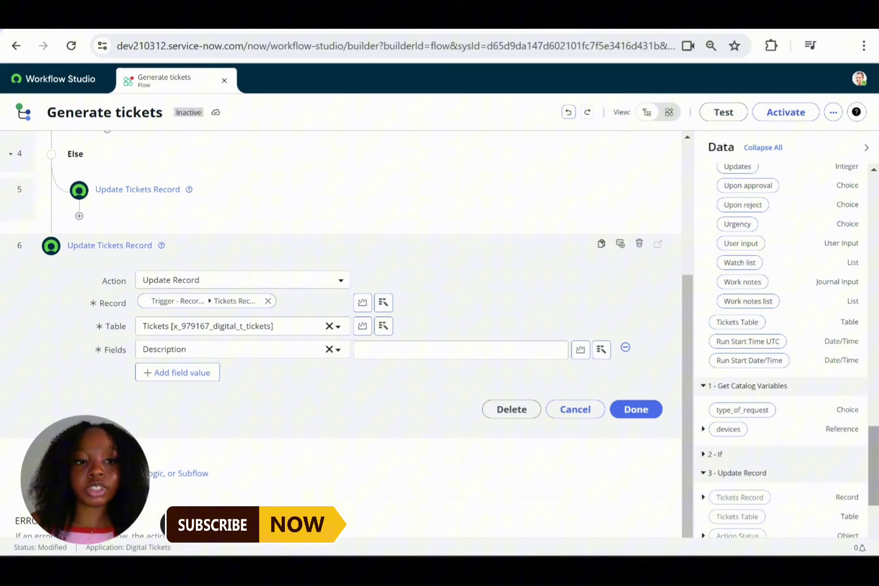
scroll(876, 455, up, 5)
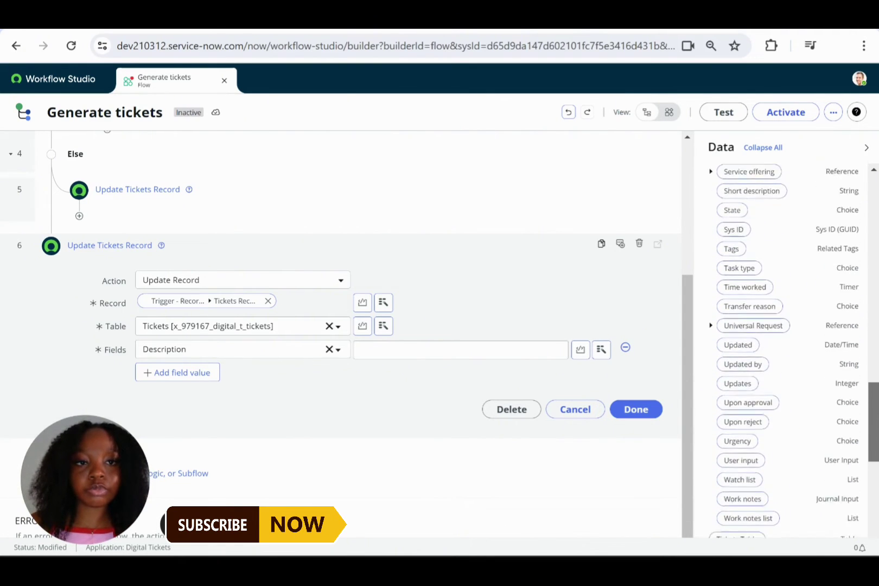
scroll(789, 350, up, 9)
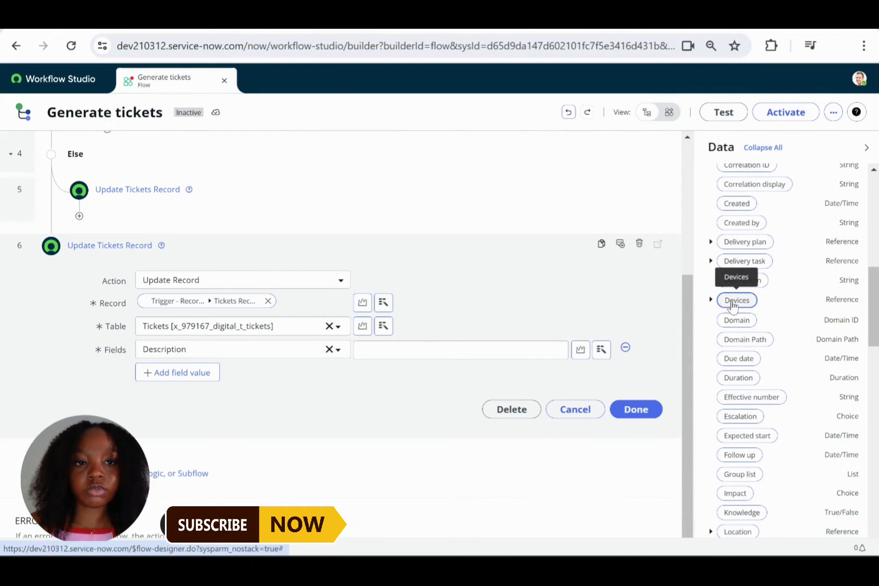
drag(733, 299, 382, 355)
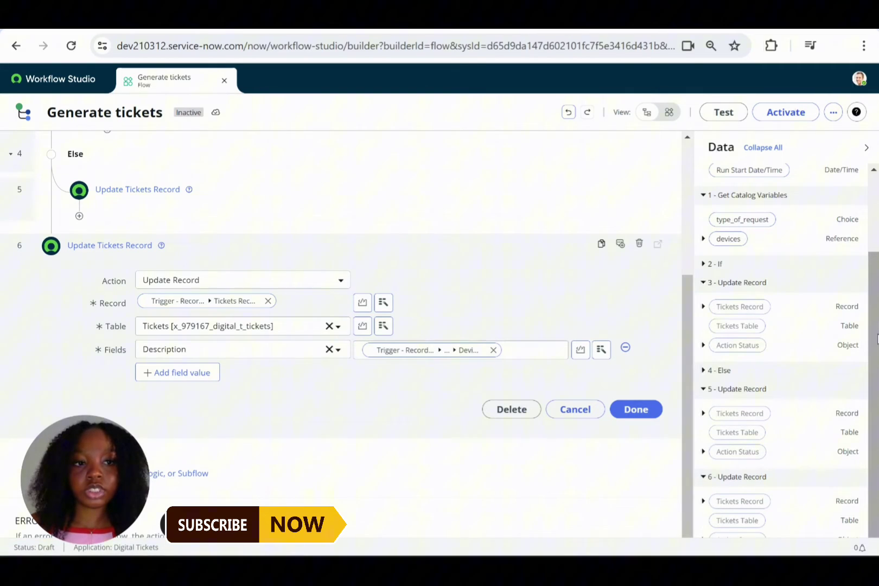
- Expand the trigger's Tickets Record fields in the data panel
drag(877, 339, 877, 250)
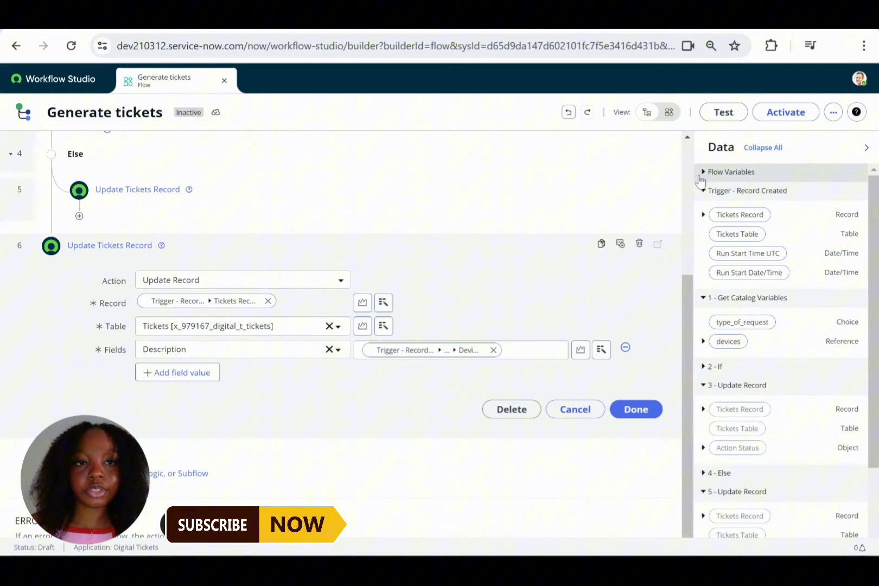
click(704, 192)
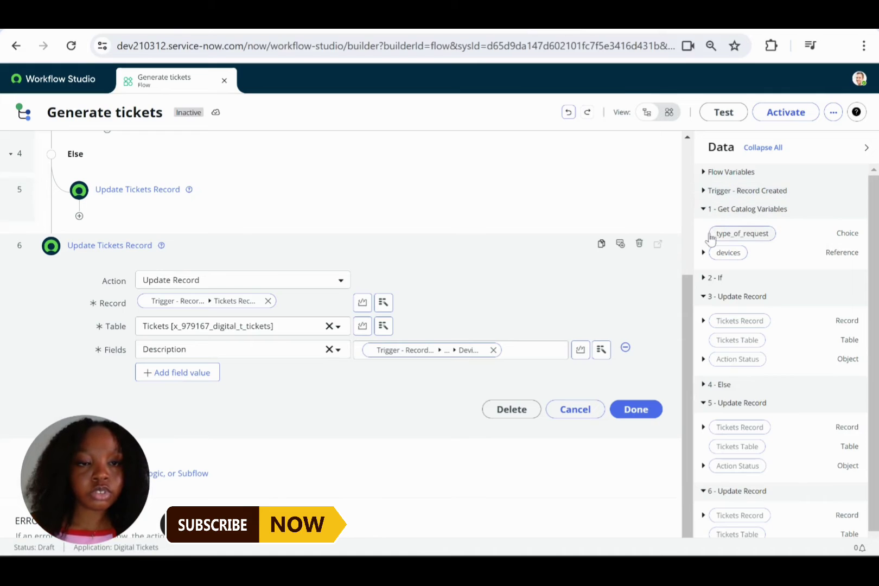
click(705, 192)
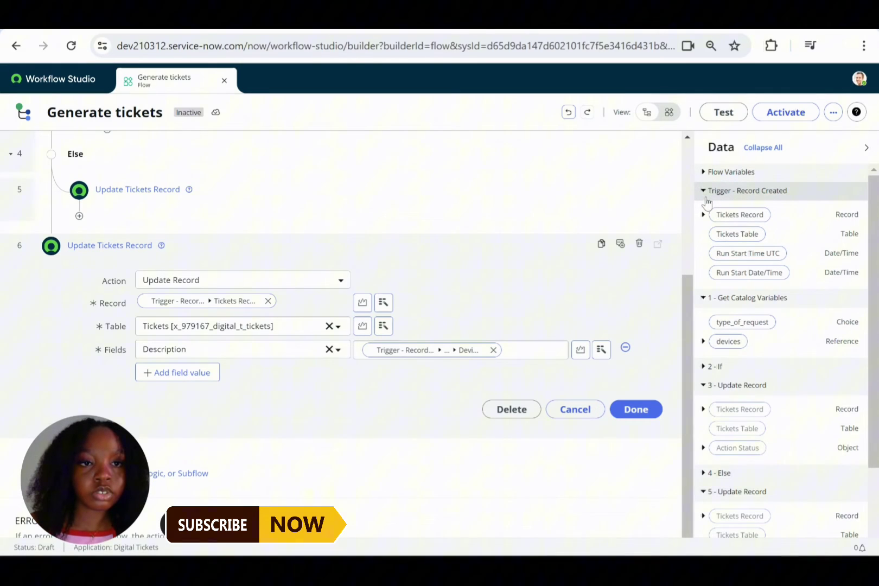
click(704, 215)
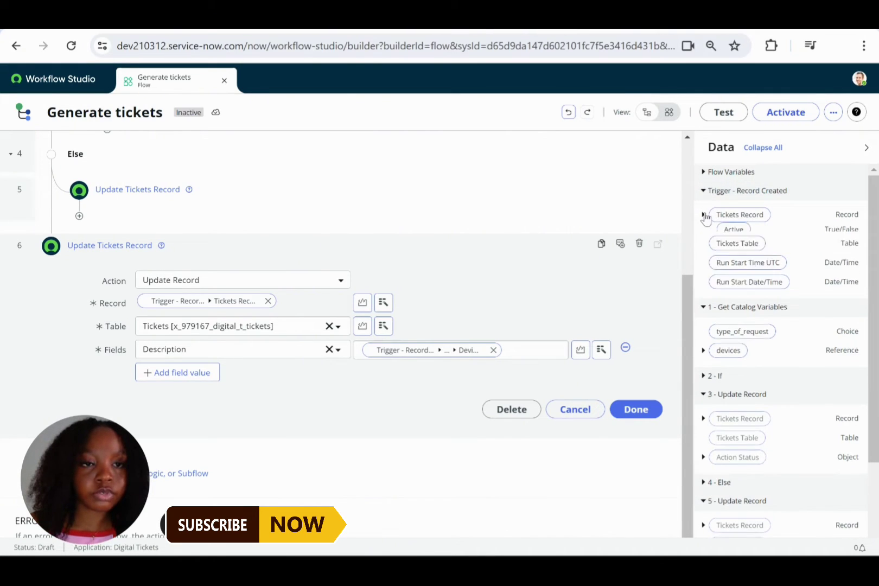
drag(872, 242, 877, 453)
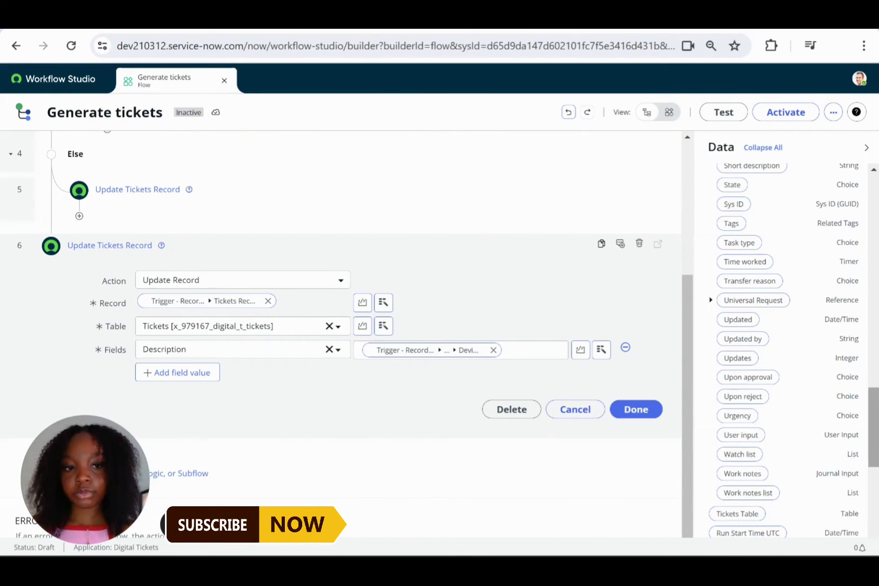
drag(873, 429, 873, 493)
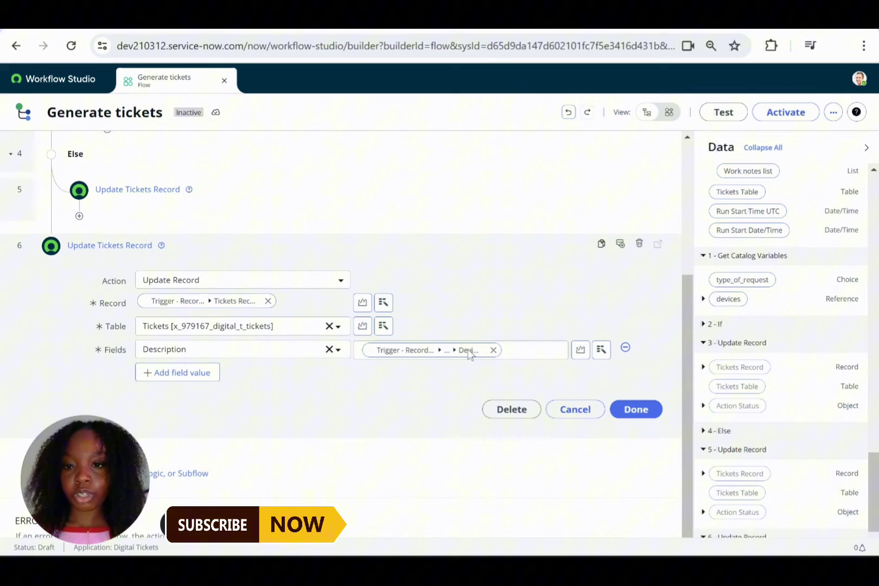
- Rebuild Description from the devices, type_of_request and ticket Priority values
click(494, 350)
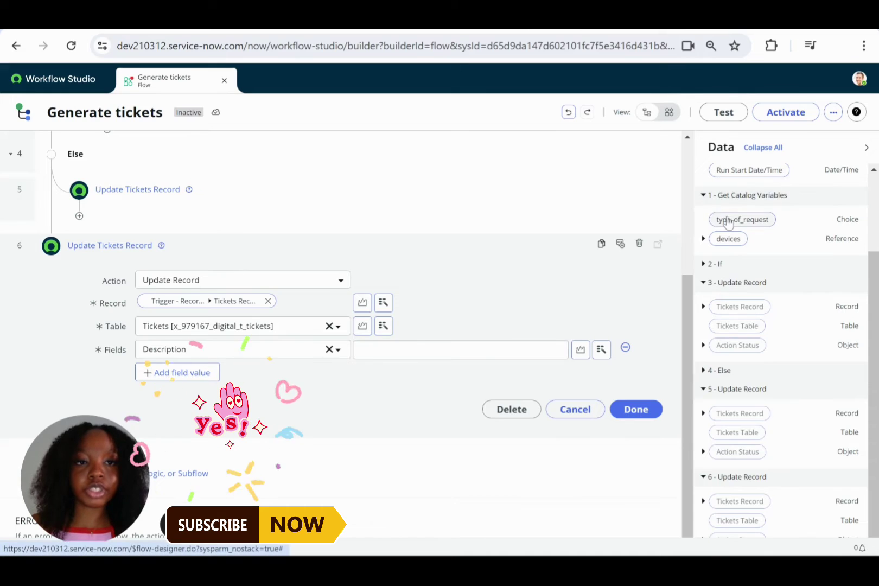
drag(727, 239, 380, 354)
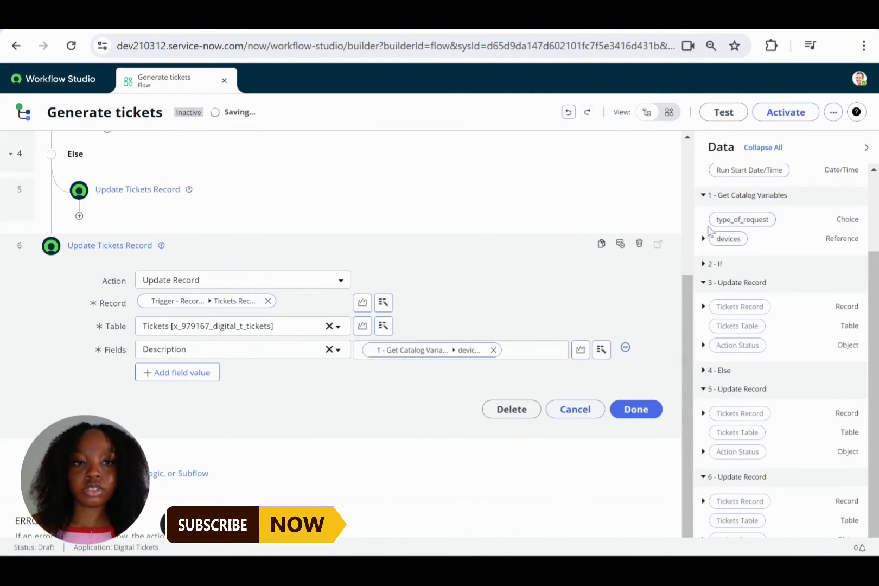
drag(720, 218, 511, 346)
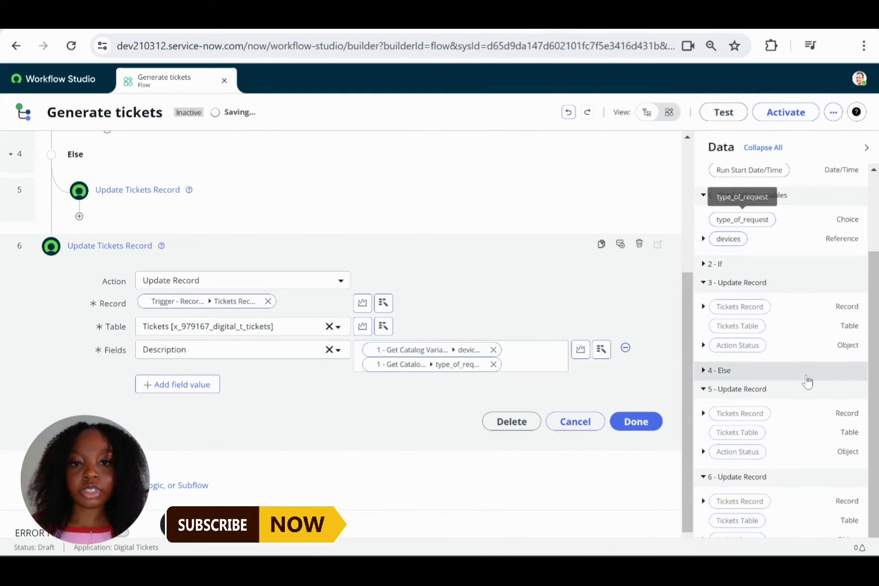
scroll(874, 274, up, 4)
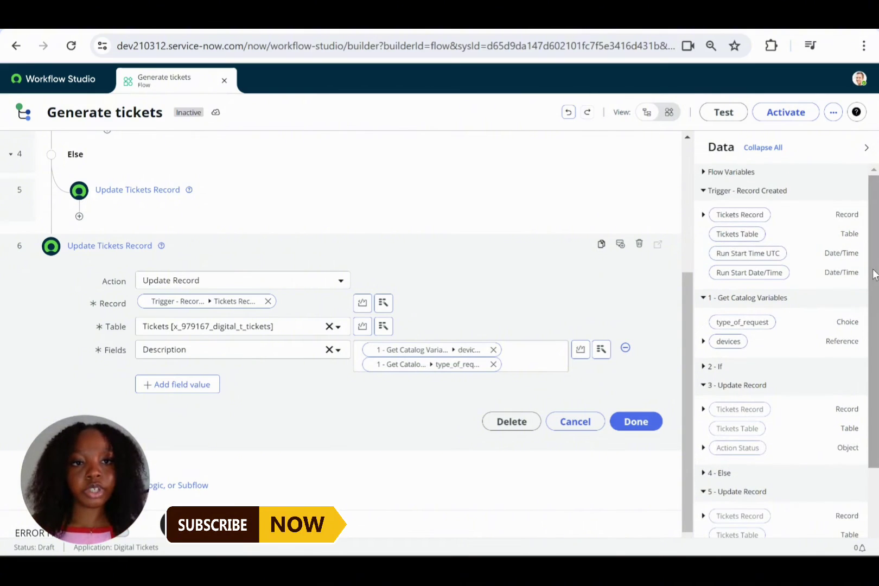
click(704, 215)
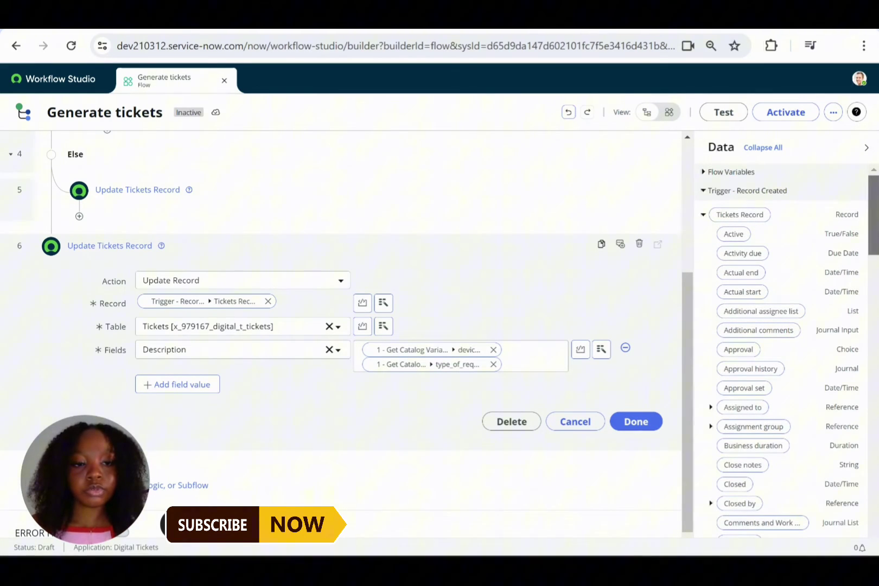
drag(873, 217, 874, 363)
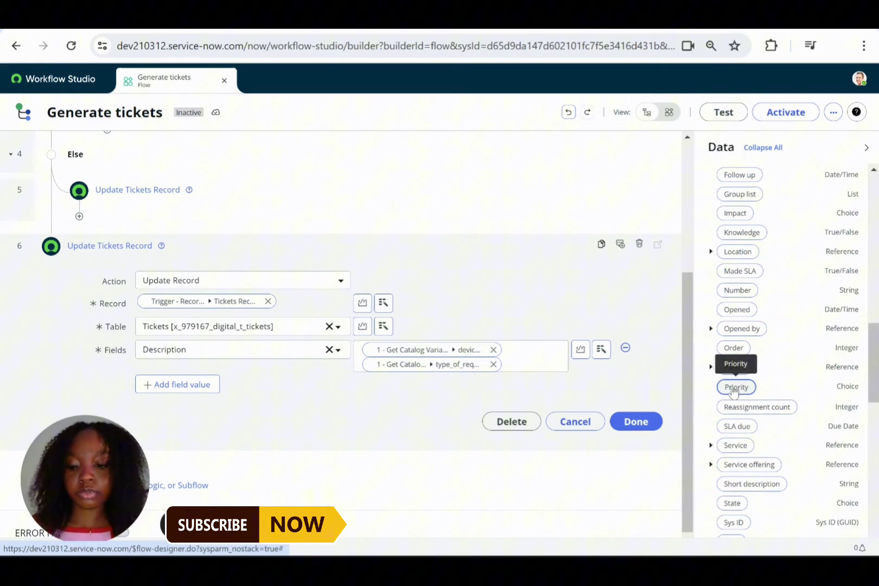
drag(736, 387, 528, 368)
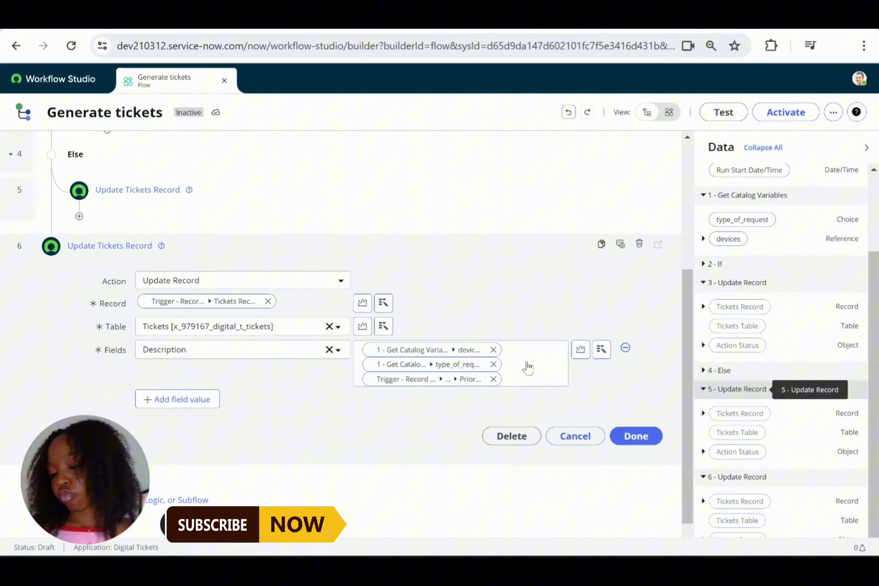
- Insert '/' separators before the request type and priority values
click(514, 351)
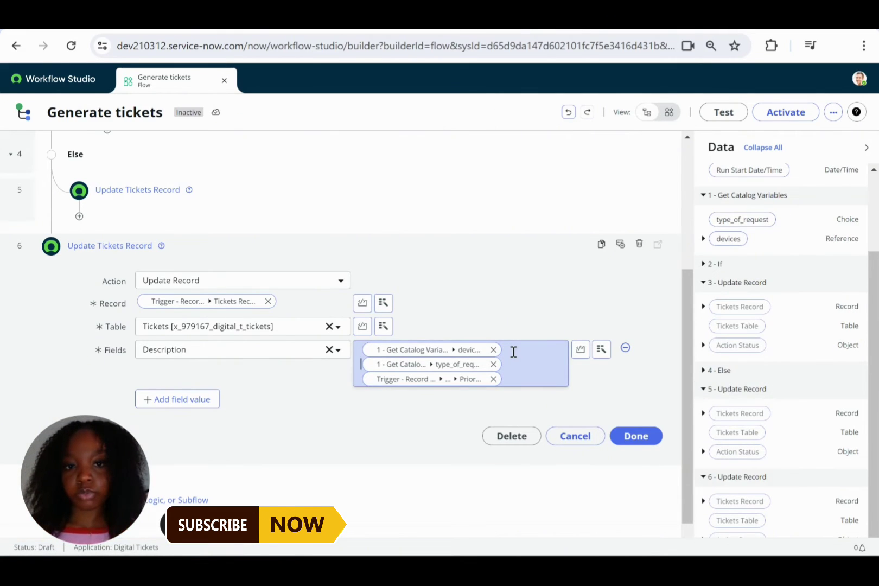
text(()
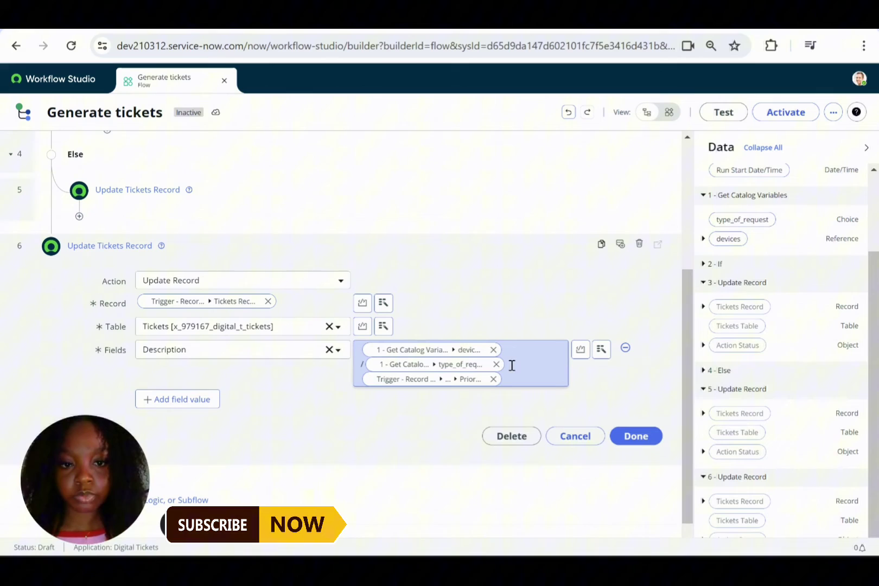
click(510, 368)
text(/)
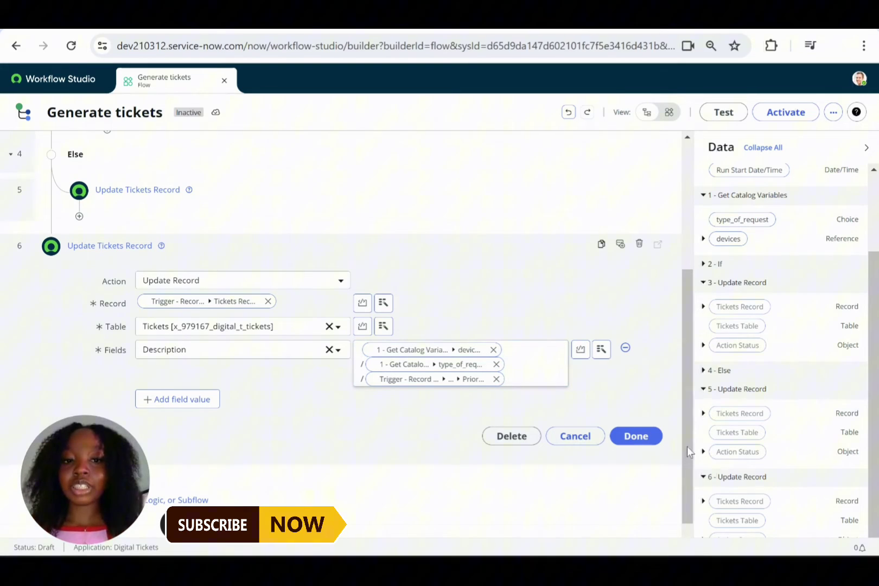
- Close step 6's editor and review the full Generate tickets flow outline
click(625, 437)
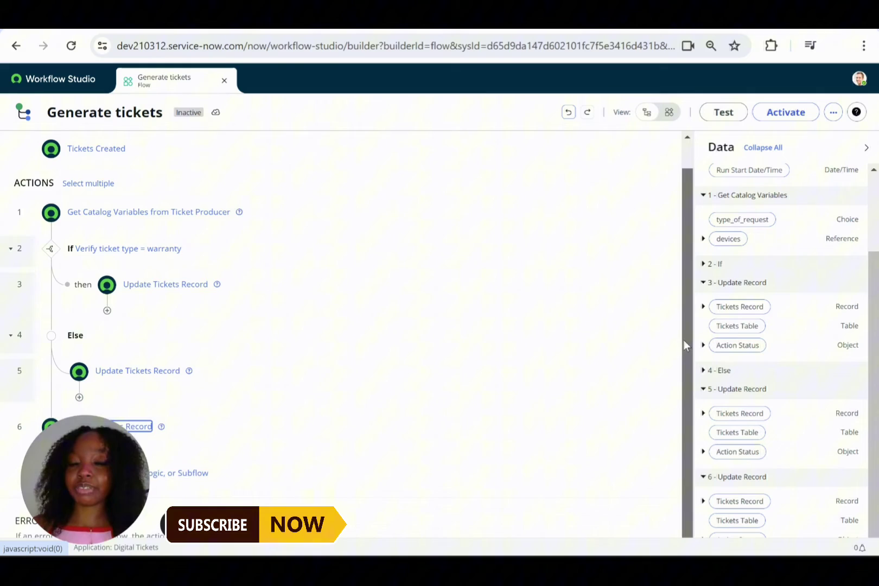
drag(684, 340, 681, 315)
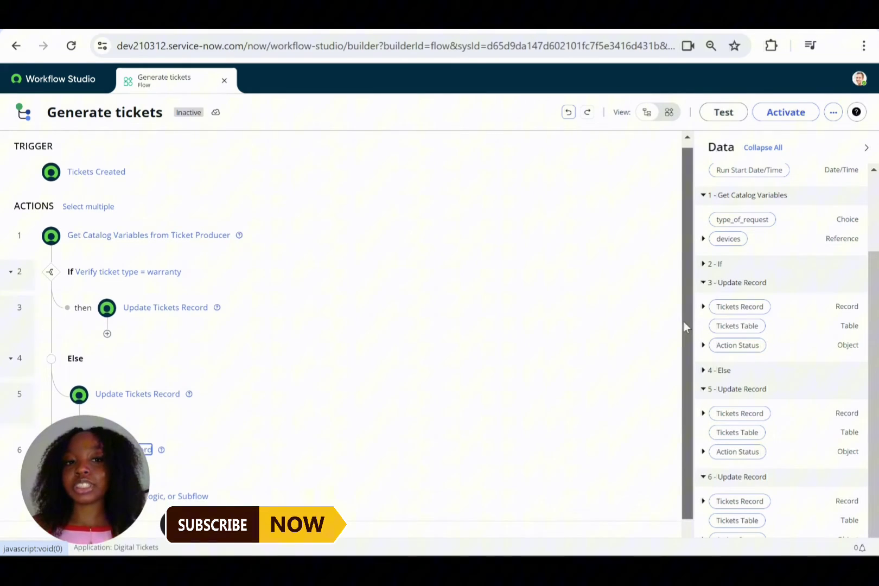
drag(683, 321, 684, 341)
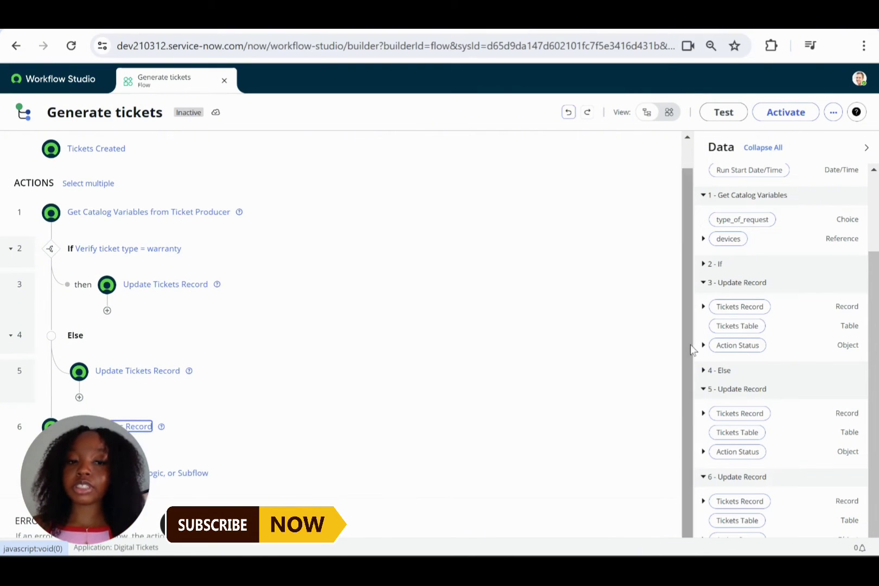
scroll(688, 349, down, 1)
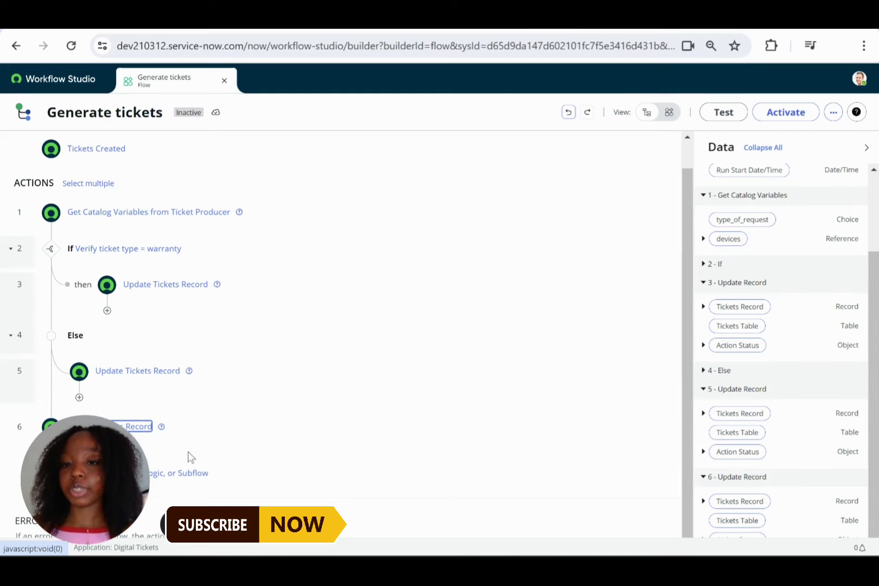
- Activate the flow, then test it on a newly submitted Tickets record
click(773, 114)
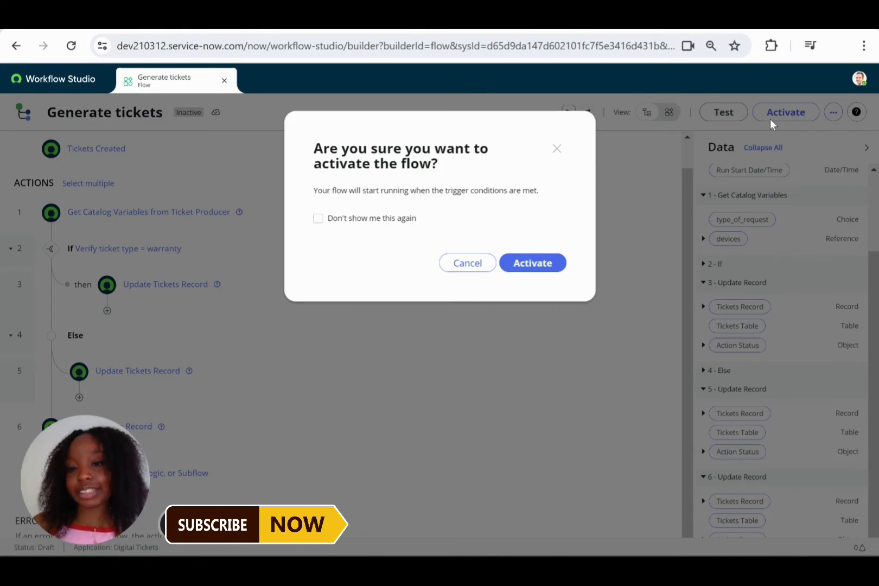
click(555, 260)
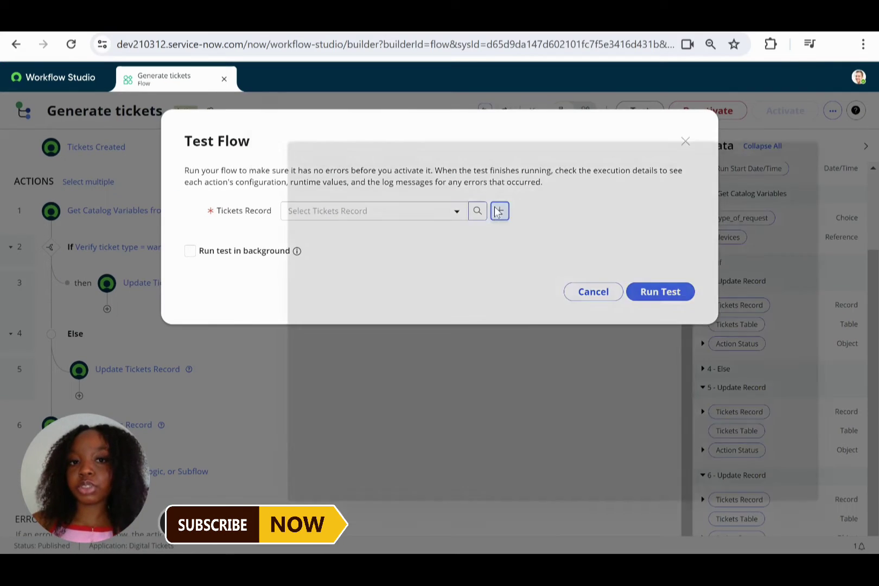
click(499, 211)
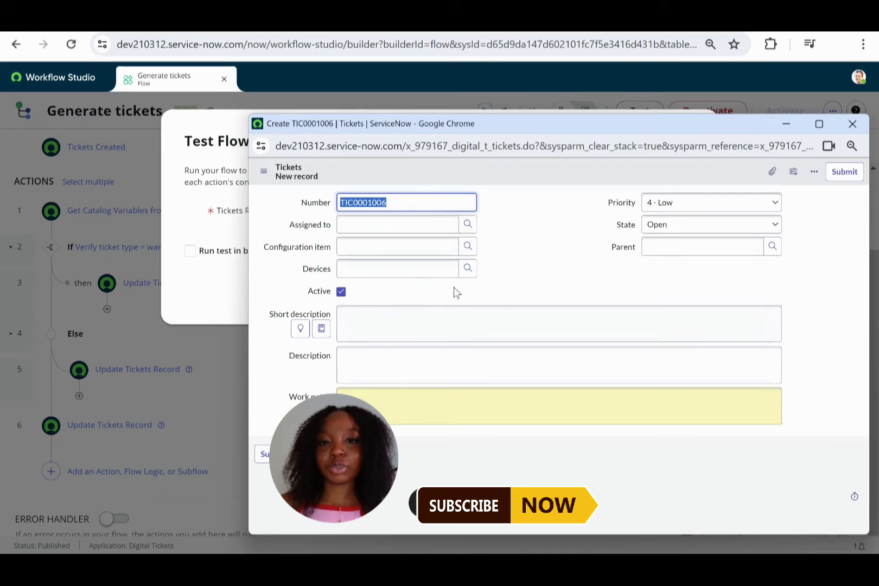
click(844, 172)
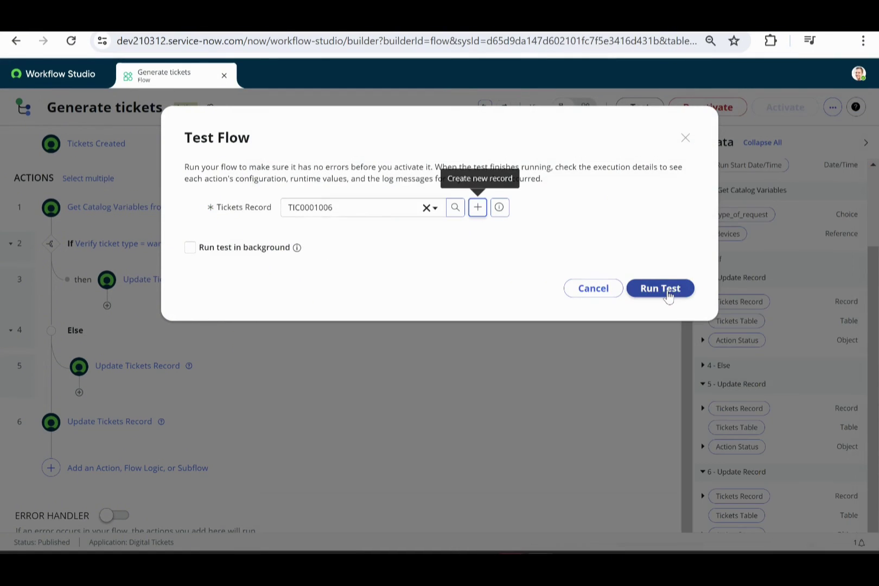
click(667, 293)
- Open the execution details and preview the ticket step 5 set to 2 - High
click(499, 243)
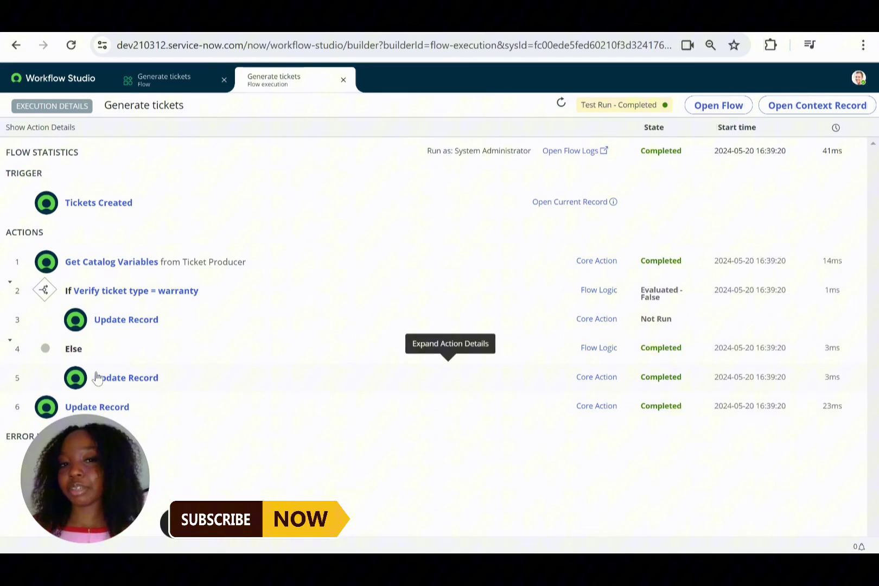
click(152, 383)
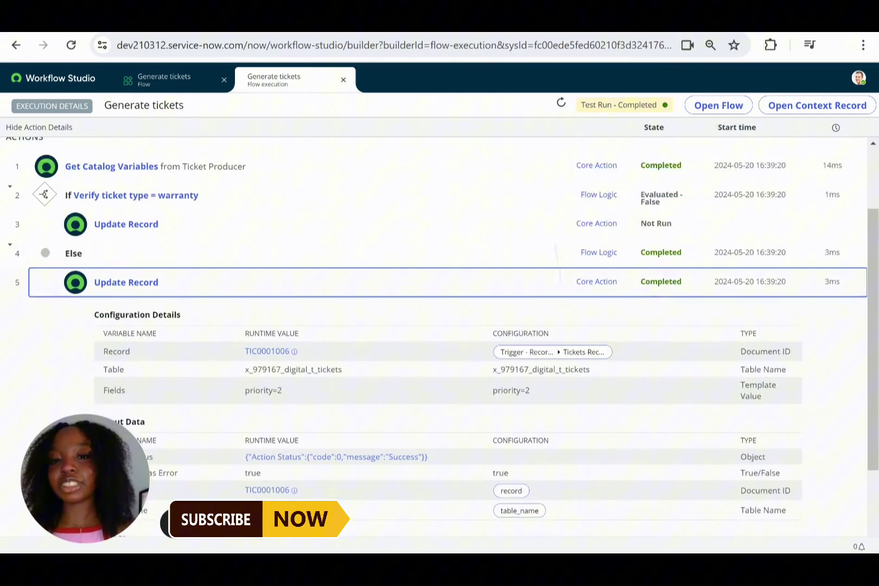
scroll(434, 326, down, 2)
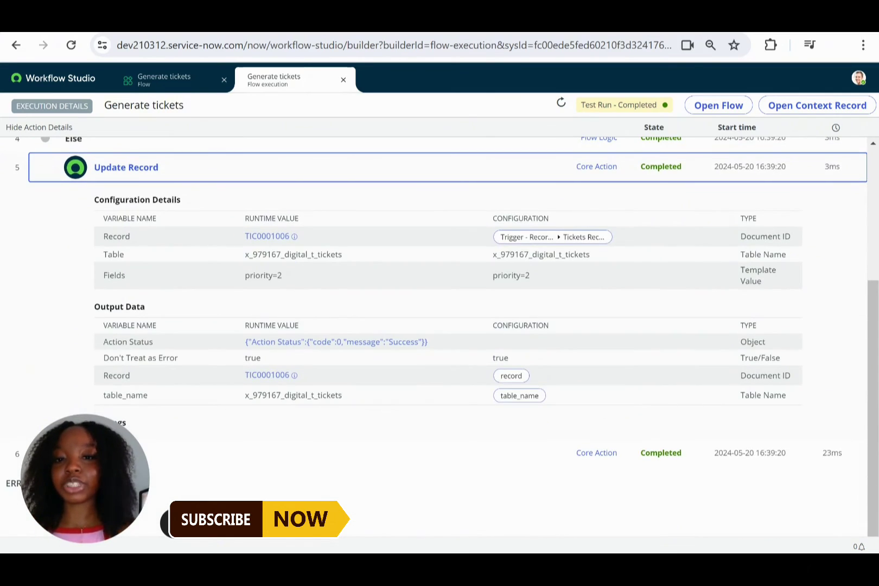
click(294, 377)
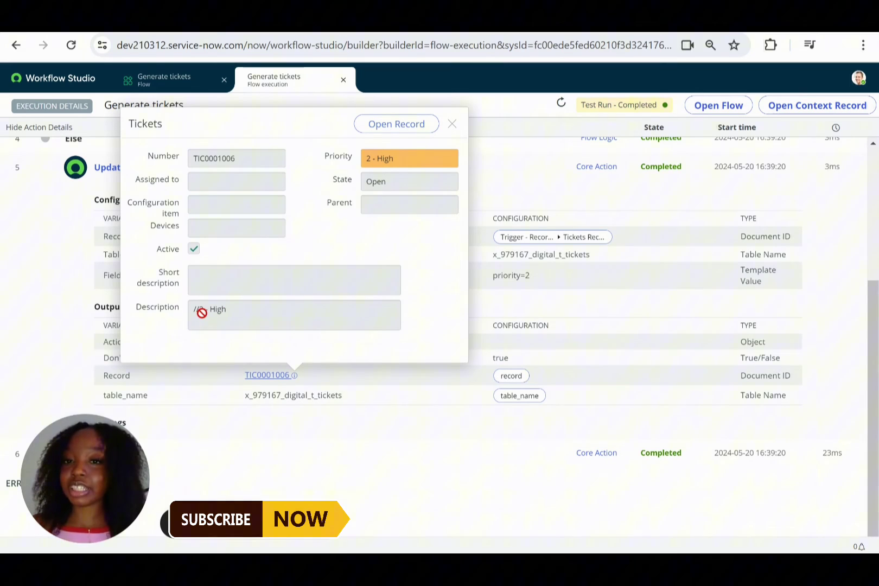
- Inspect step 6's Update Record run details and open the test ticket, whose Description reads //2 - High
click(411, 130)
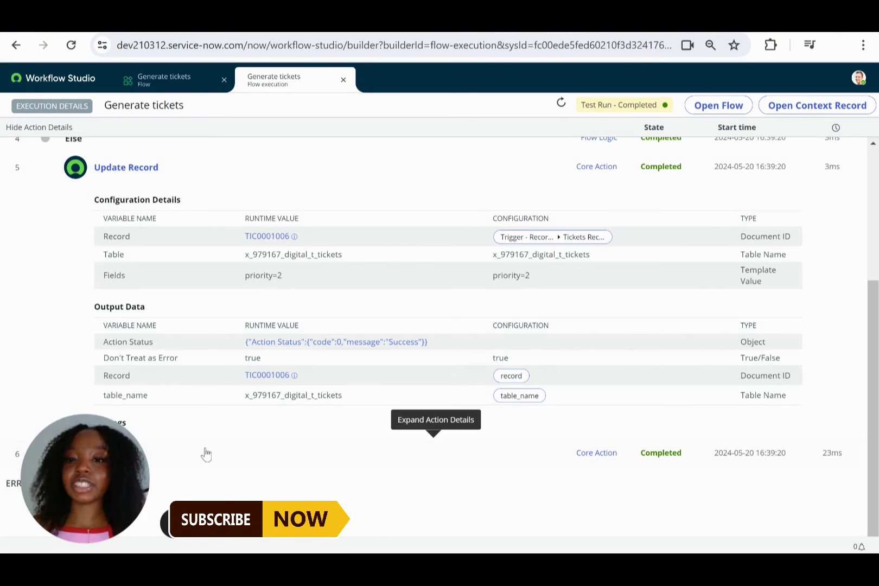
click(206, 454)
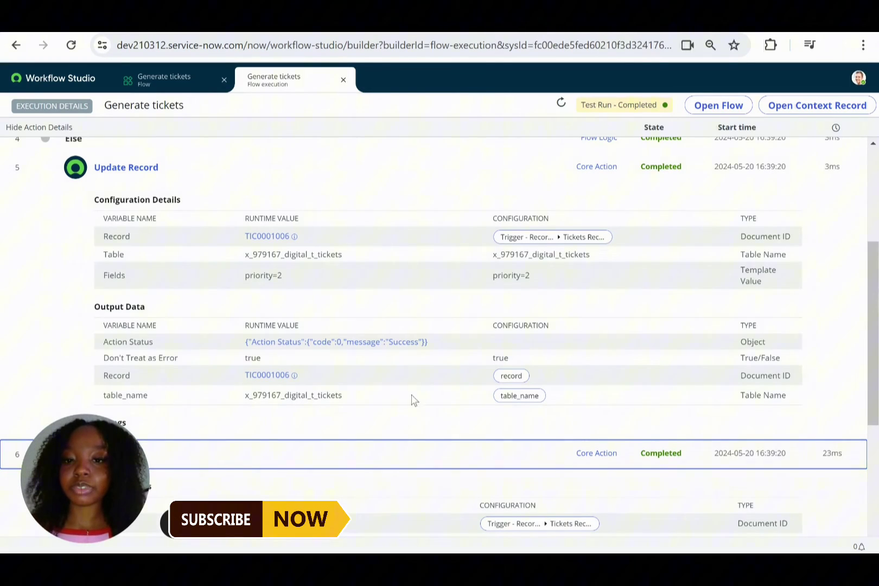
drag(875, 271, 876, 389)
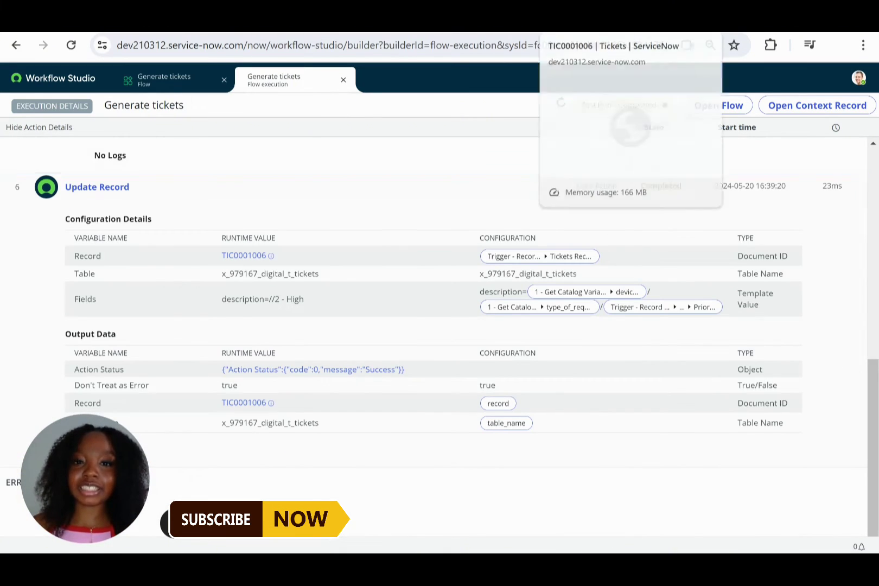
click(597, 19)
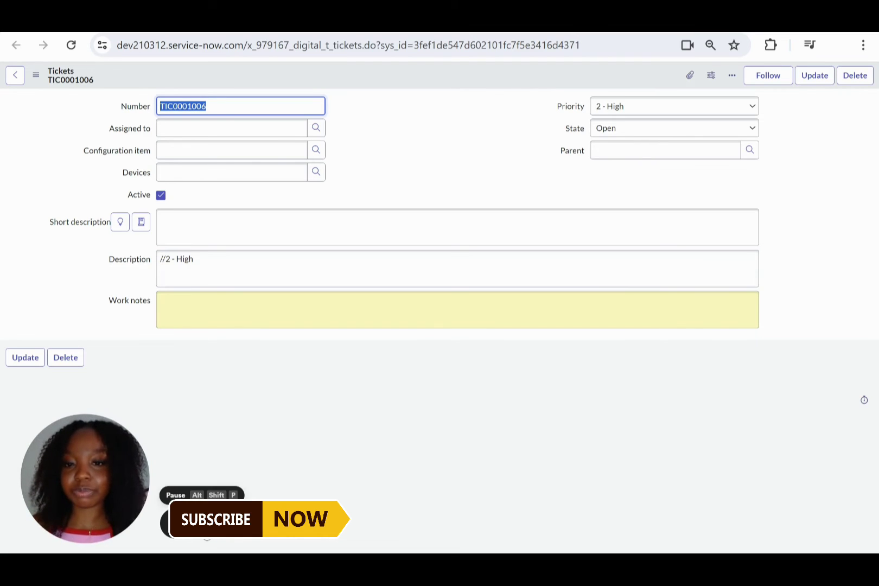
- Find Record Producers and open the Ticket Producer's request form with Try It
click(202, 521)
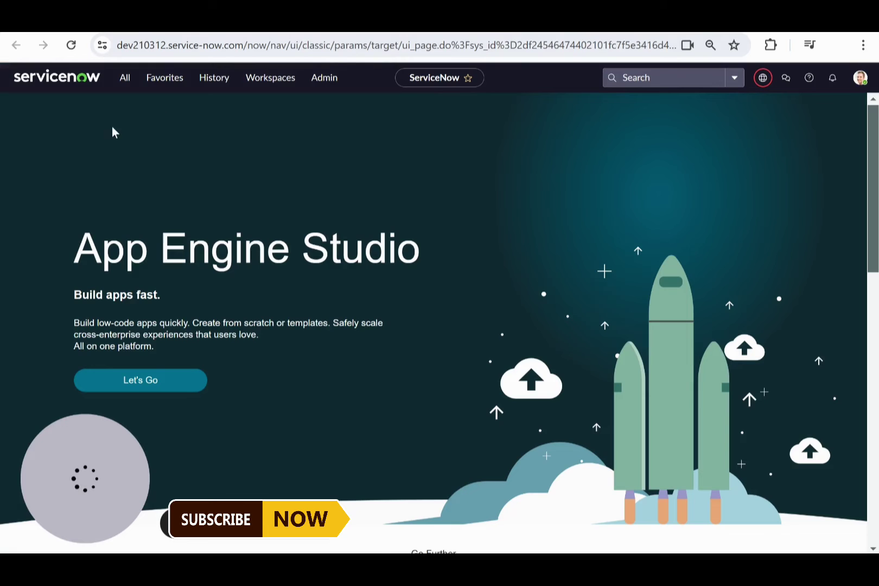
click(117, 79)
text(record pr)
click(112, 249)
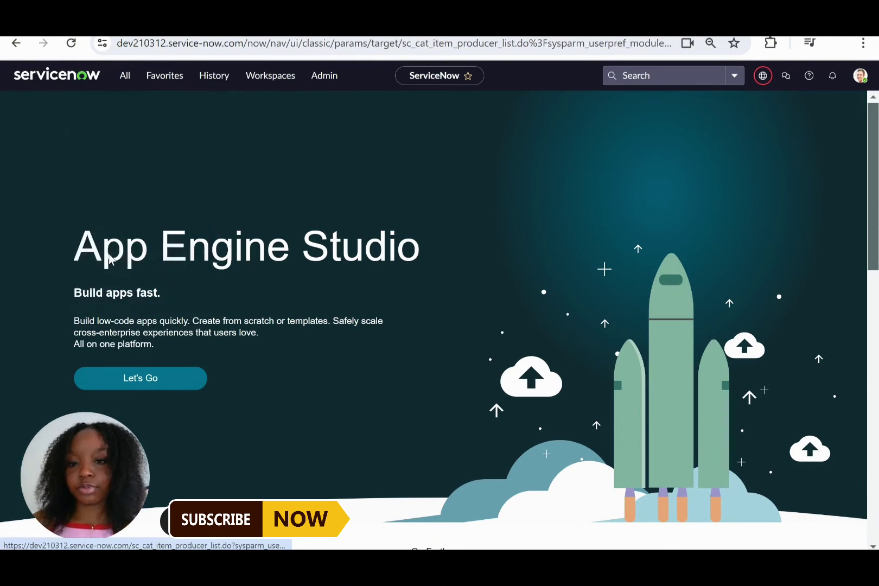
click(76, 202)
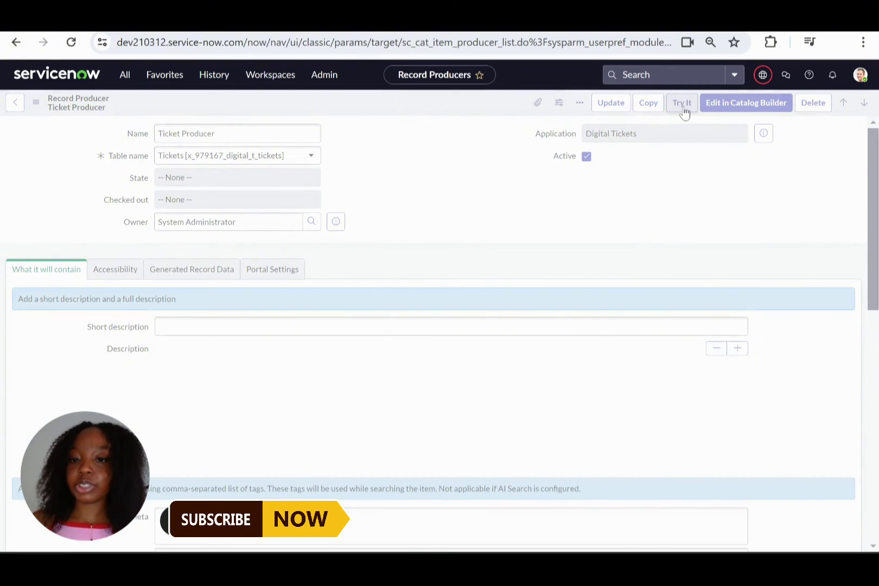
click(683, 104)
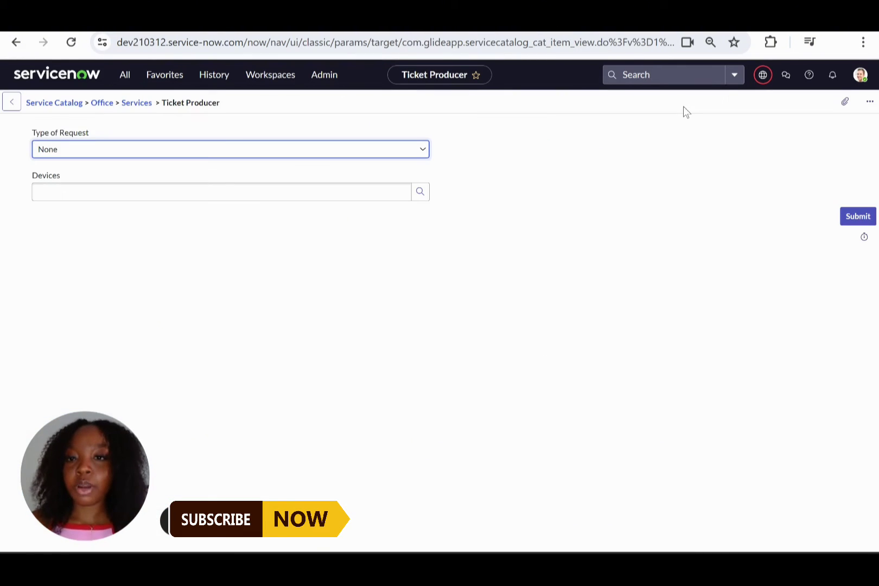
- Choose Warranty as the request type and Iphone as the device, then submit the request
click(422, 157)
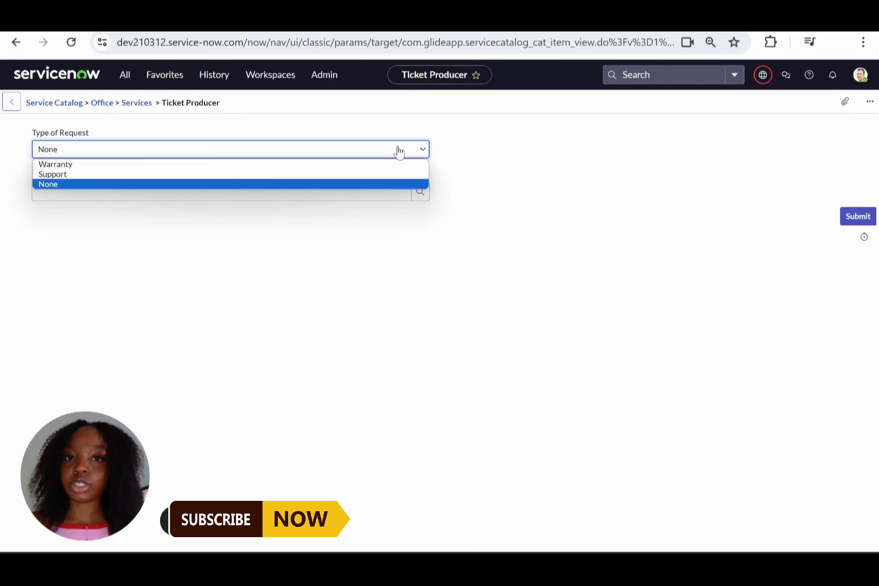
click(347, 165)
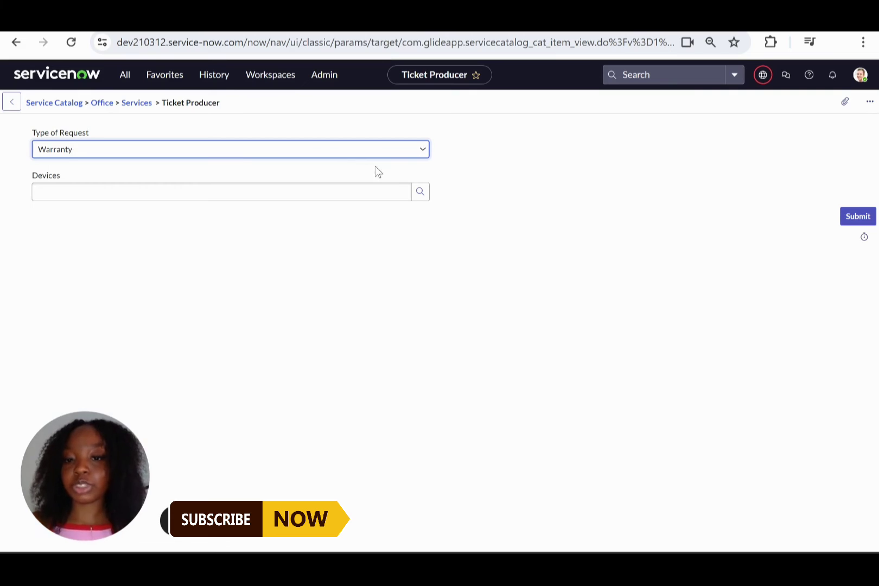
click(419, 196)
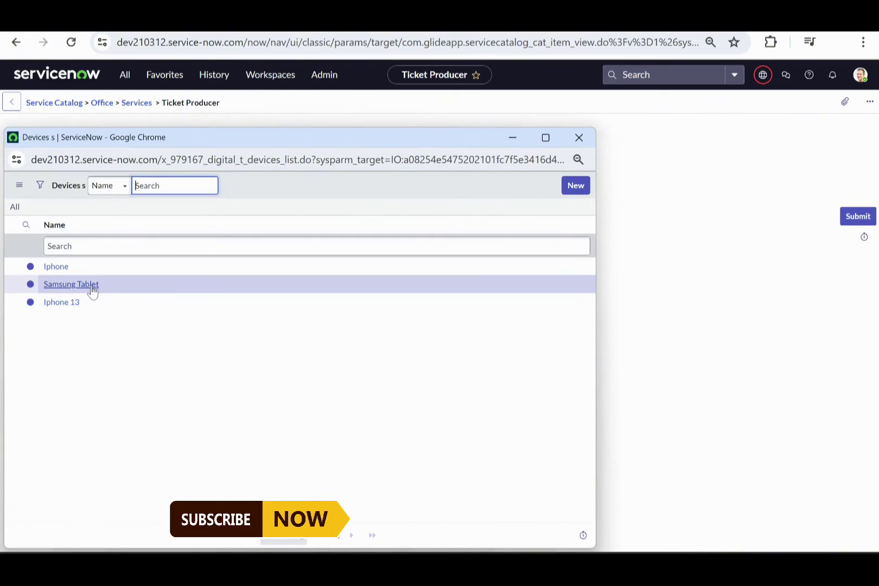
click(56, 269)
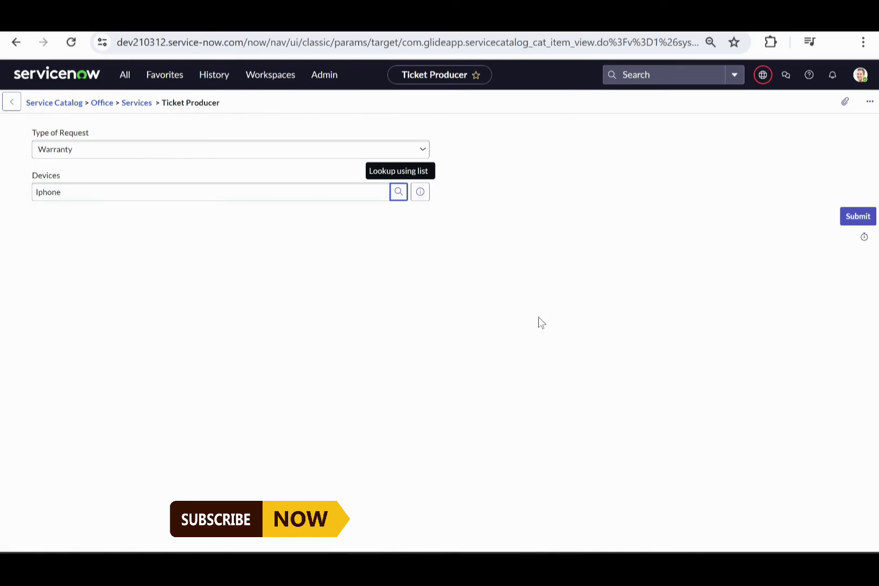
click(854, 217)
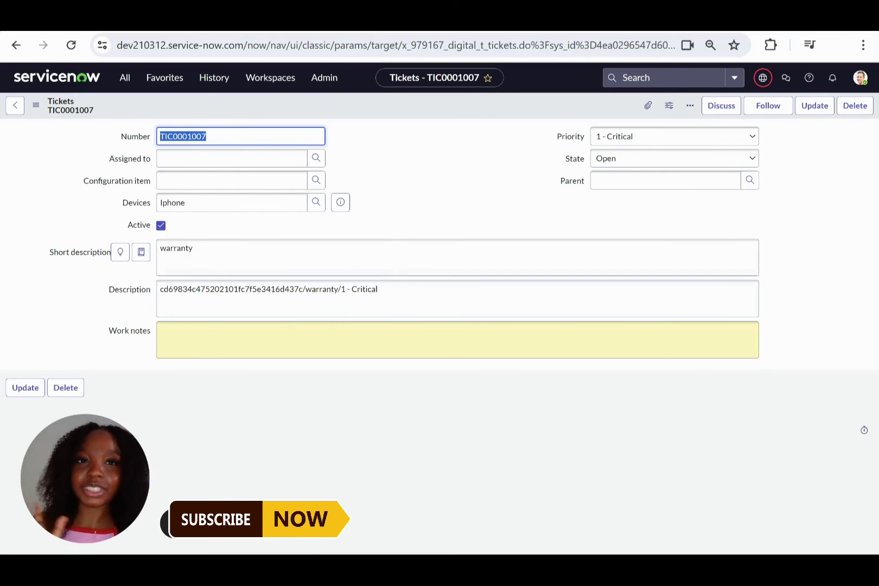
- Return to the Generate tickets flow editor and close the Test Flow dialog
click(597, 17)
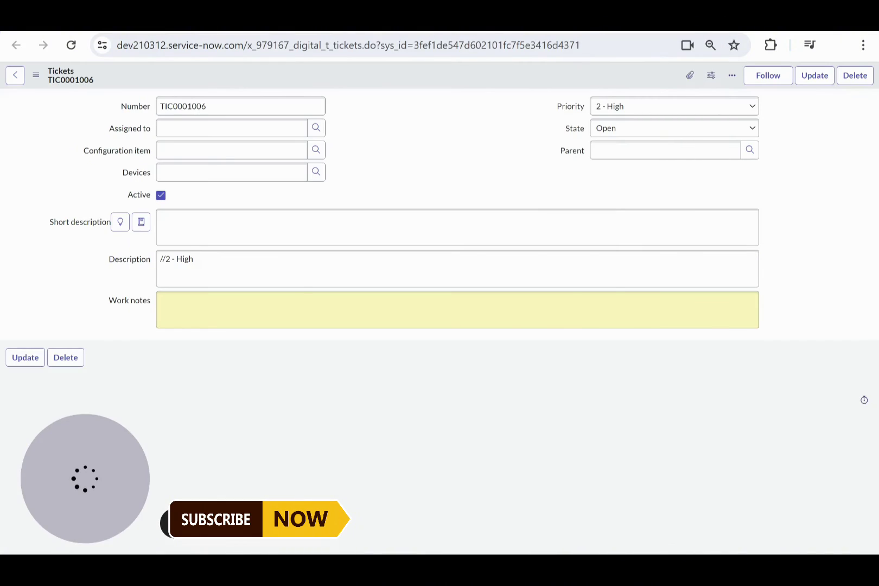
key(ctrl+shift+Tab)
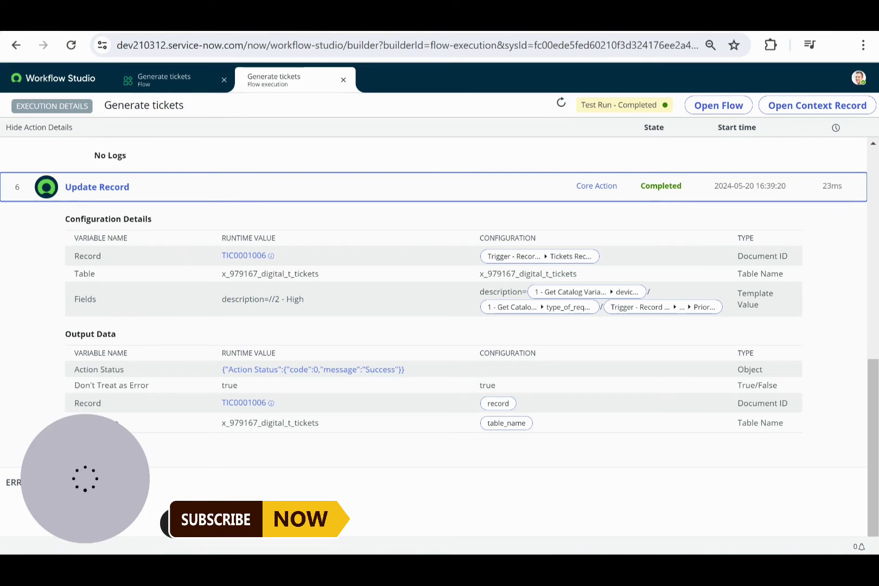
click(169, 79)
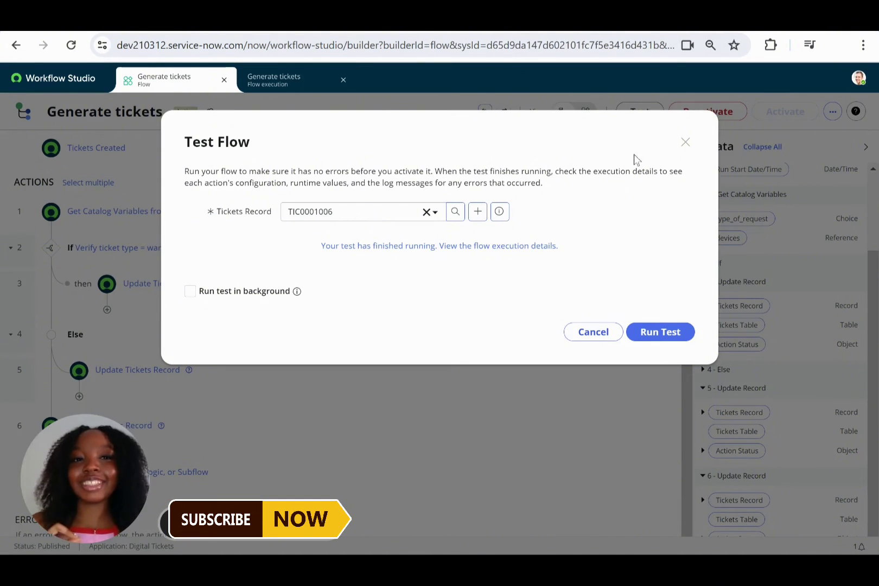
click(684, 142)
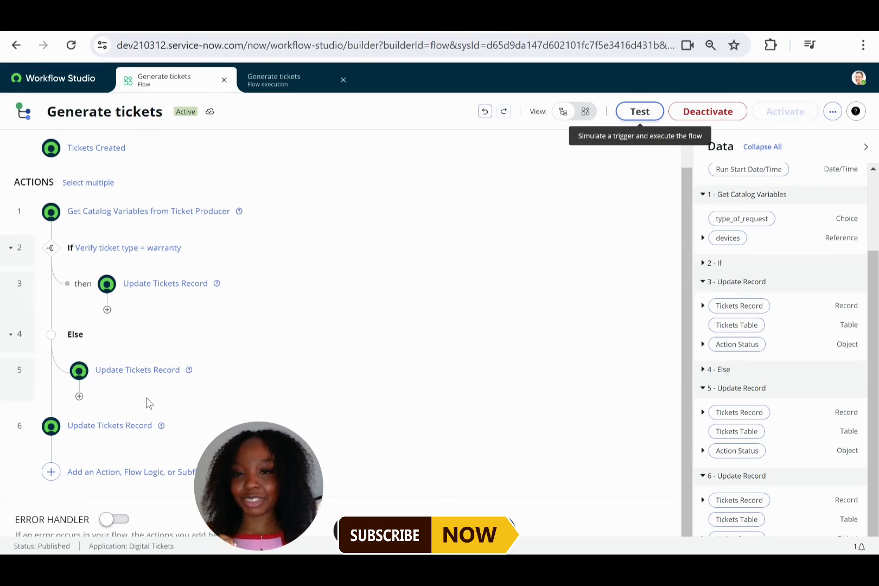
- Switch step 6's devices data pill to devices > Name, save, and activate the flow
click(78, 427)
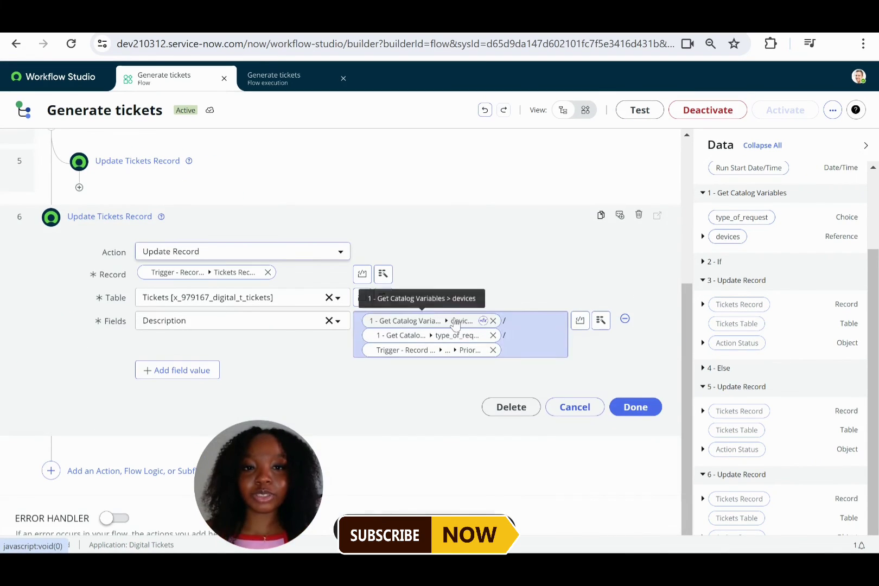
click(429, 321)
click(540, 418)
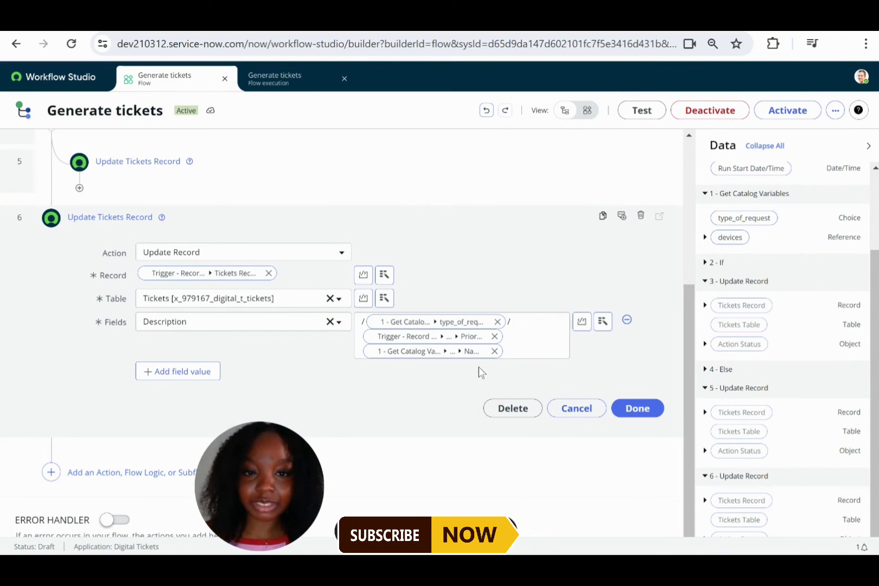
click(455, 353)
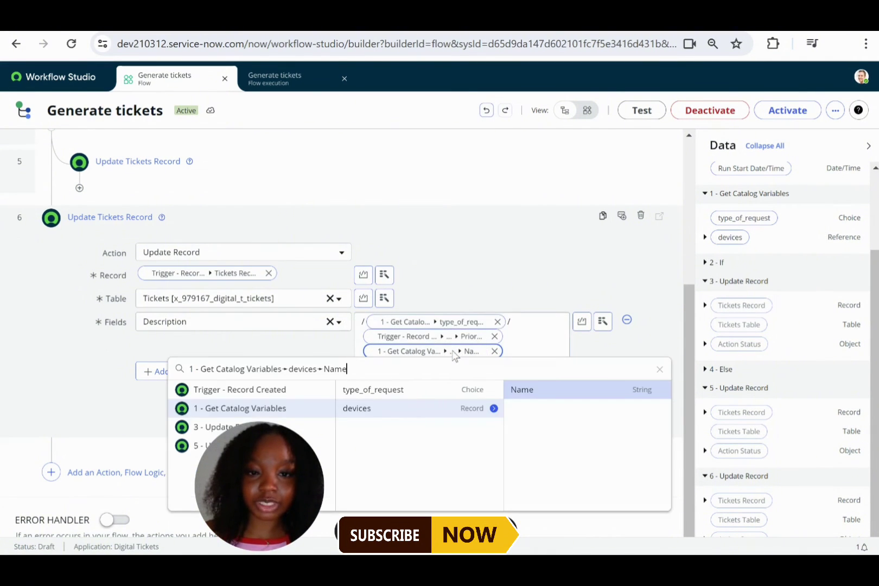
click(597, 395)
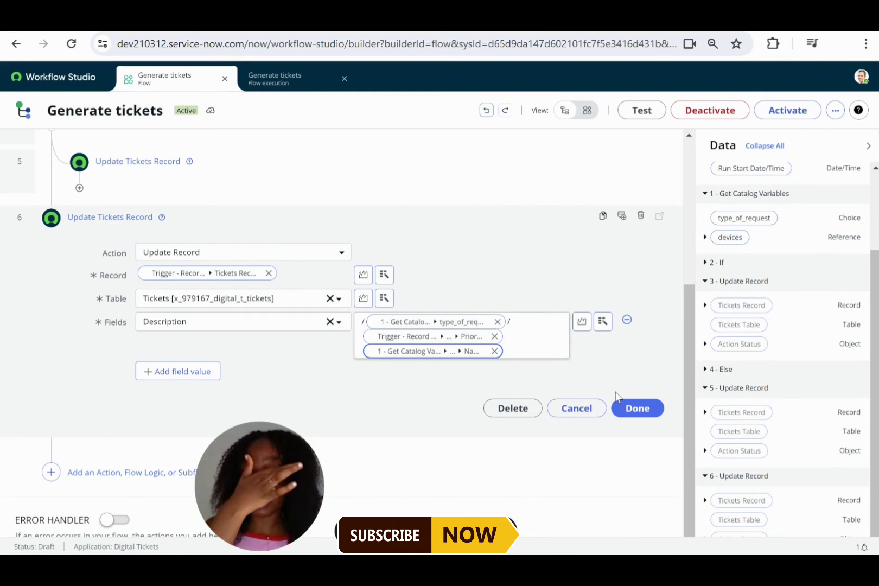
click(637, 409)
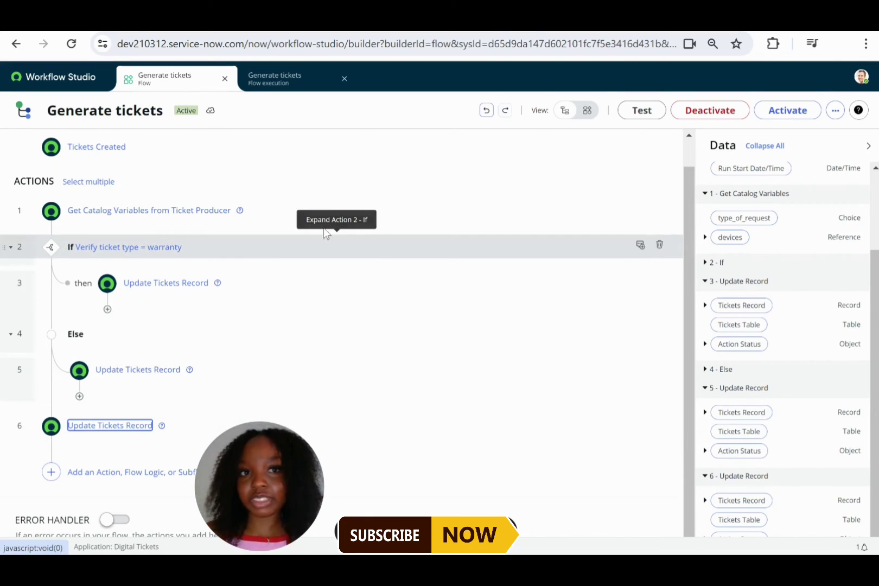
click(765, 111)
click(529, 269)
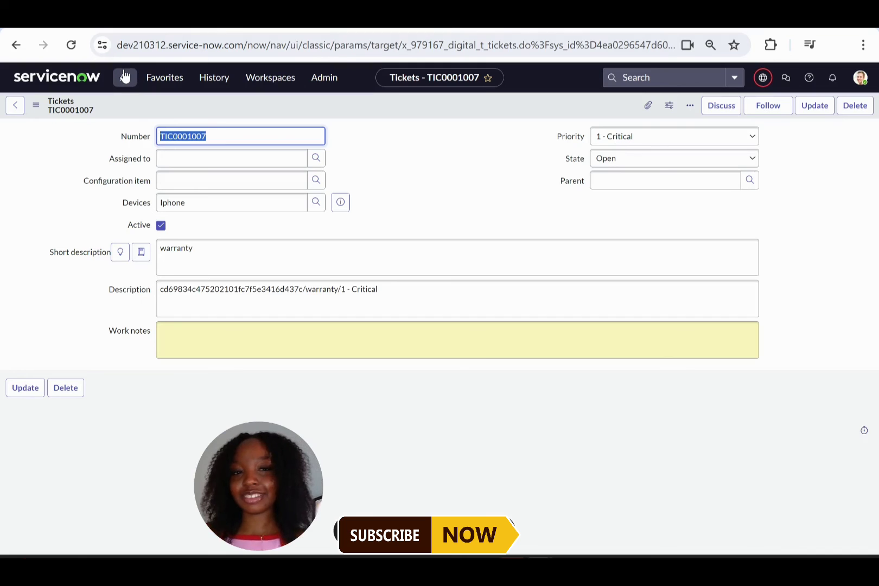
- Open the Ticket Producer request form again from the Record Producers list
click(124, 76)
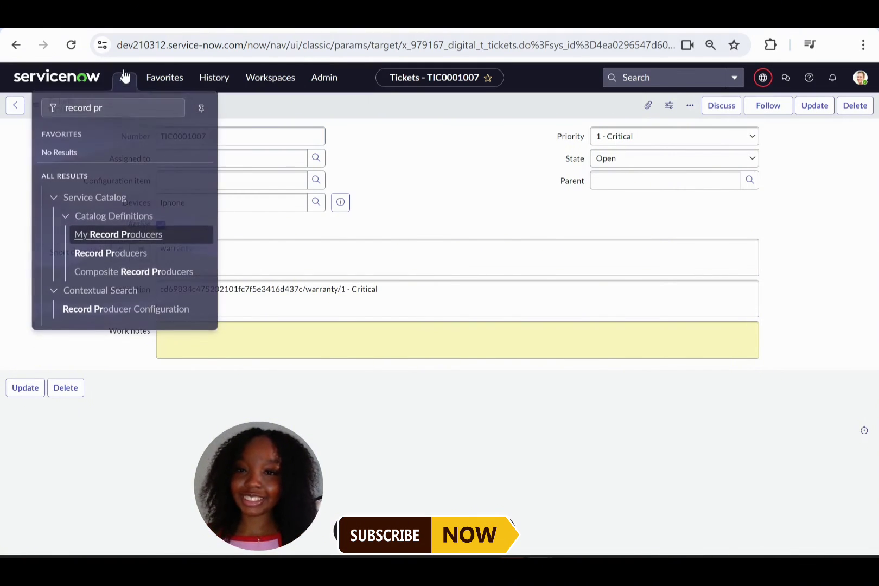
click(101, 252)
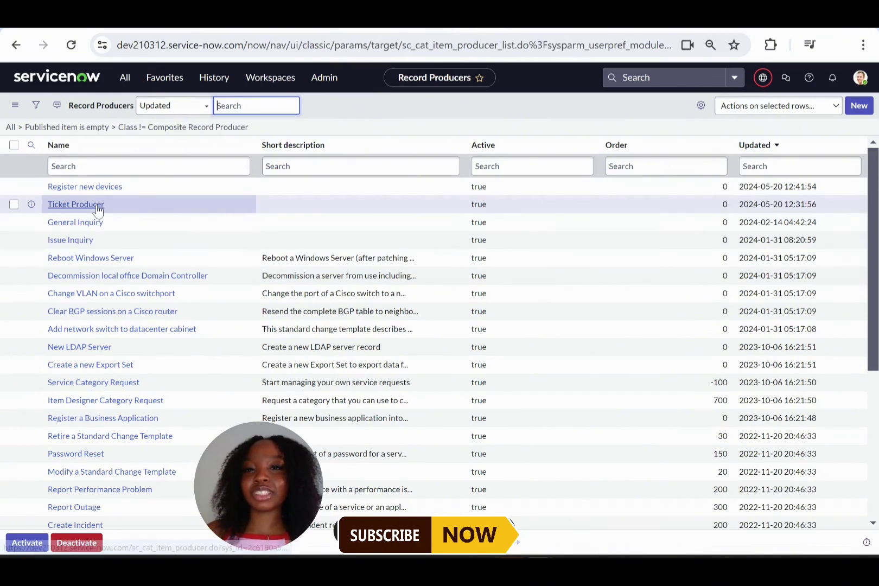
click(100, 207)
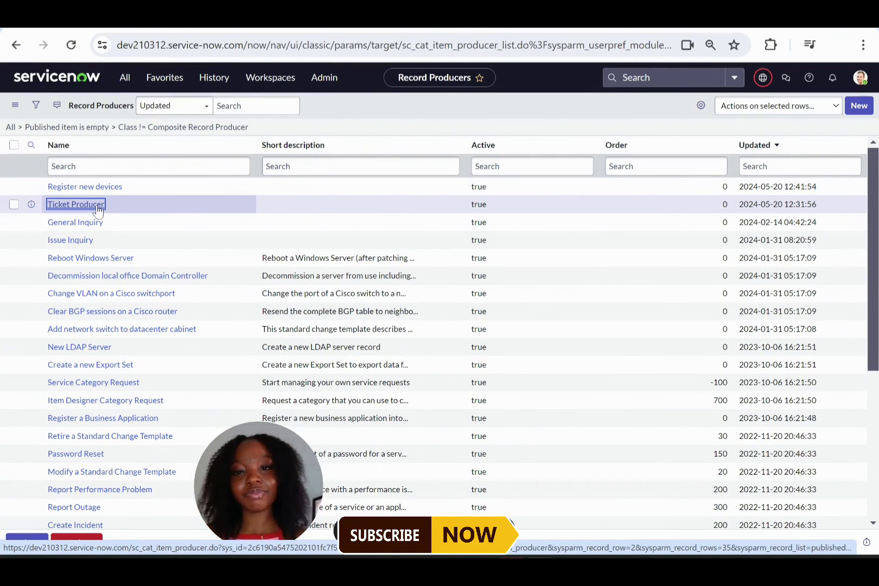
click(98, 206)
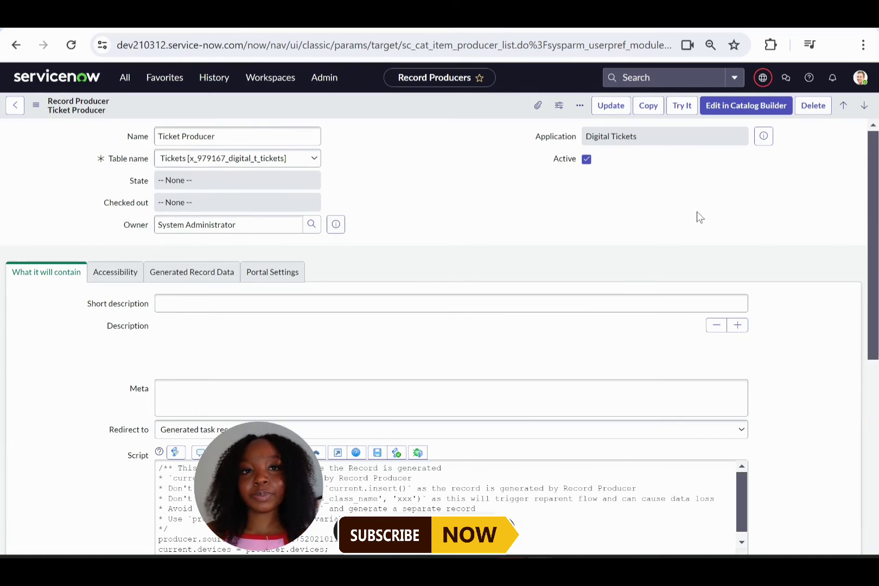
click(683, 106)
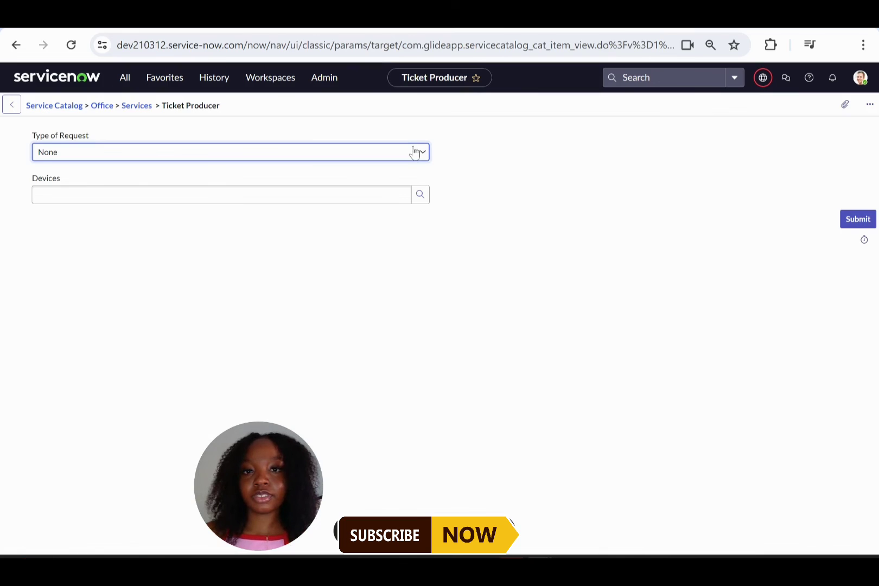
- Choose Warranty as the request type and Samsung Tablet as the device, then submit
click(415, 152)
click(353, 169)
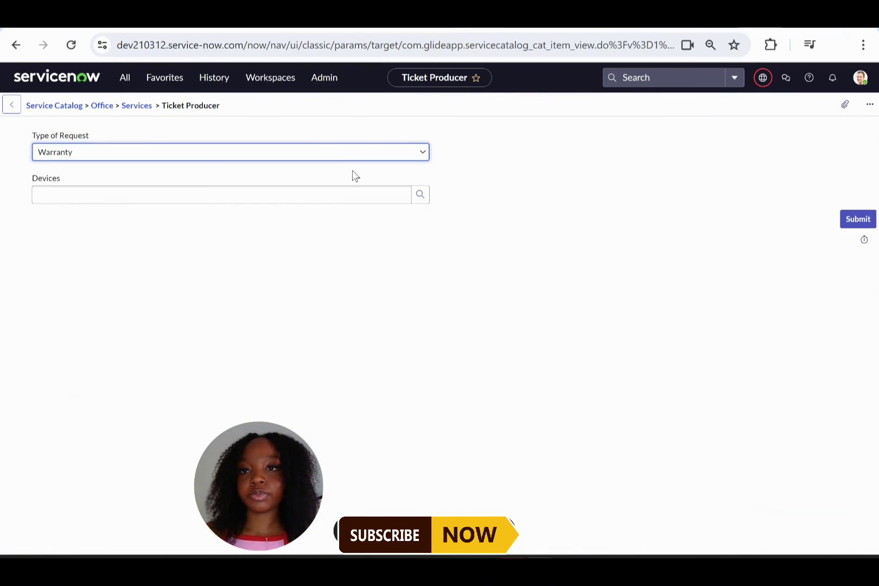
click(421, 195)
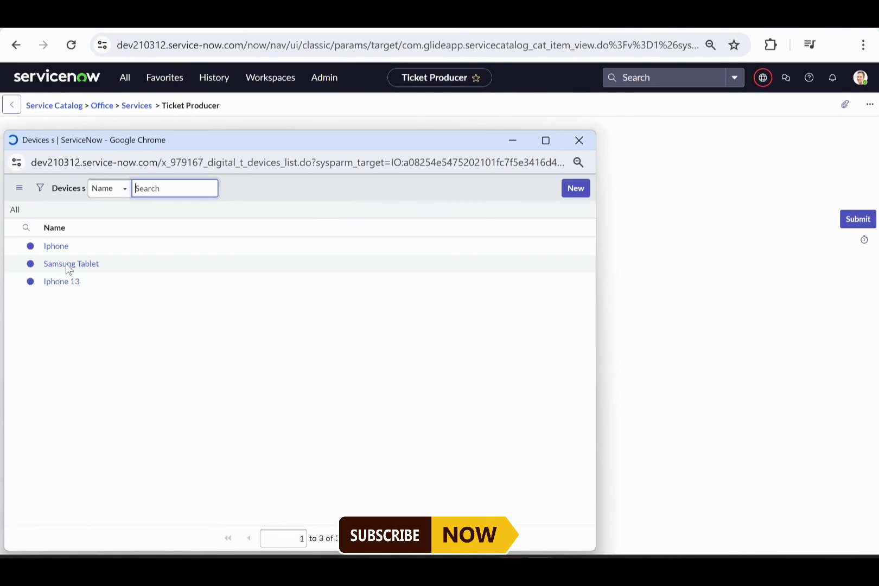
click(68, 286)
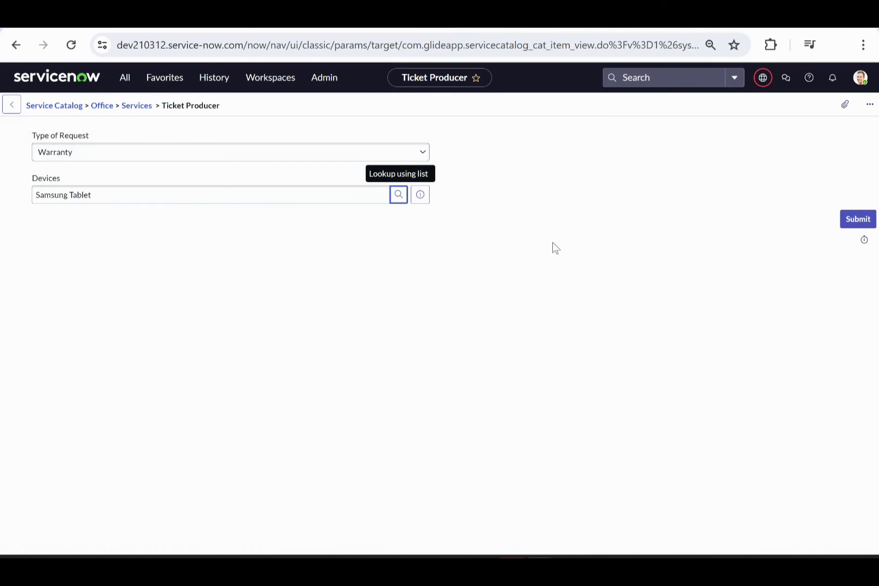
click(861, 223)
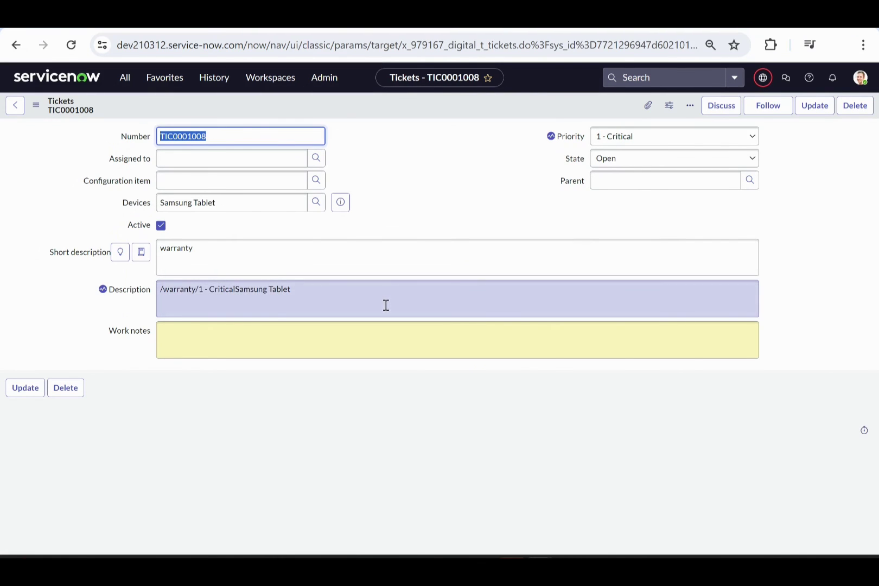
- Add a slash between 'Critical' and 'Samsung Tablet' in ticket TIC0001008's Description
click(238, 292)
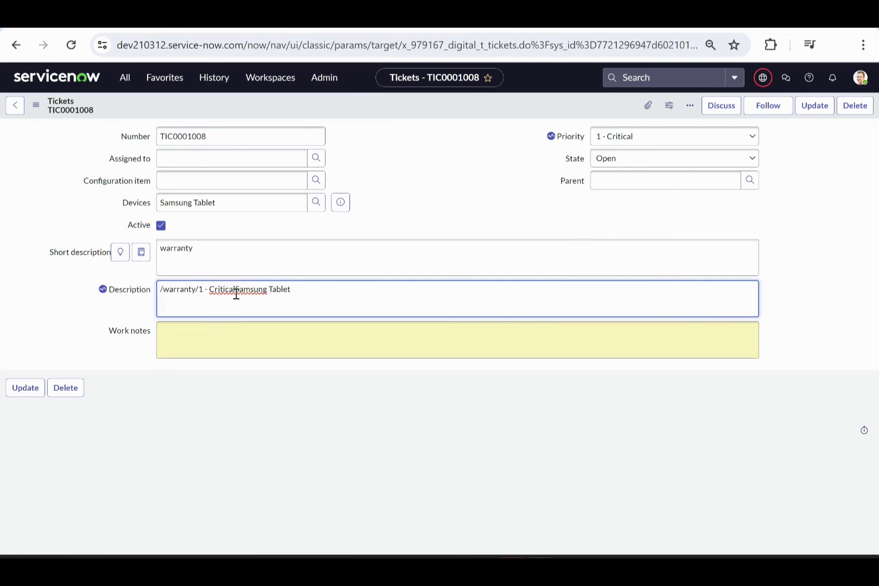
text(/)
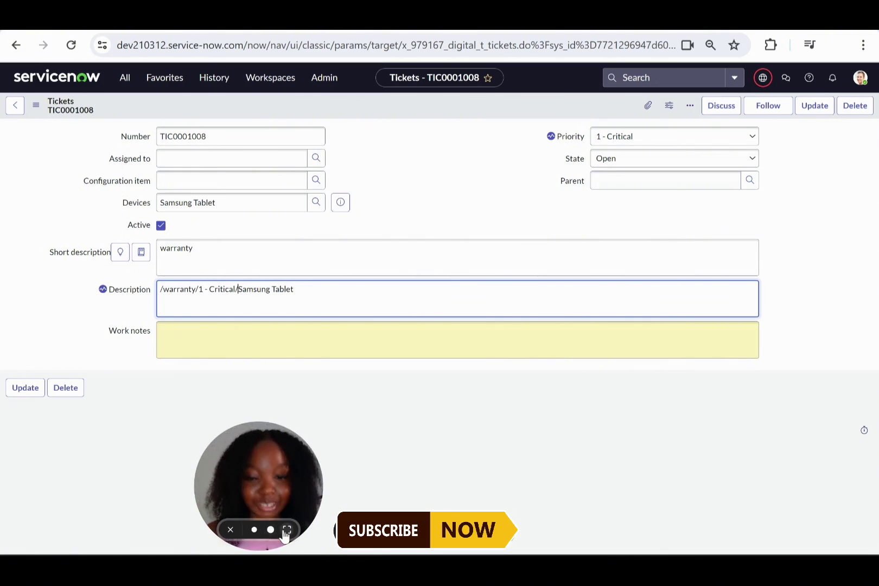
click(286, 530)
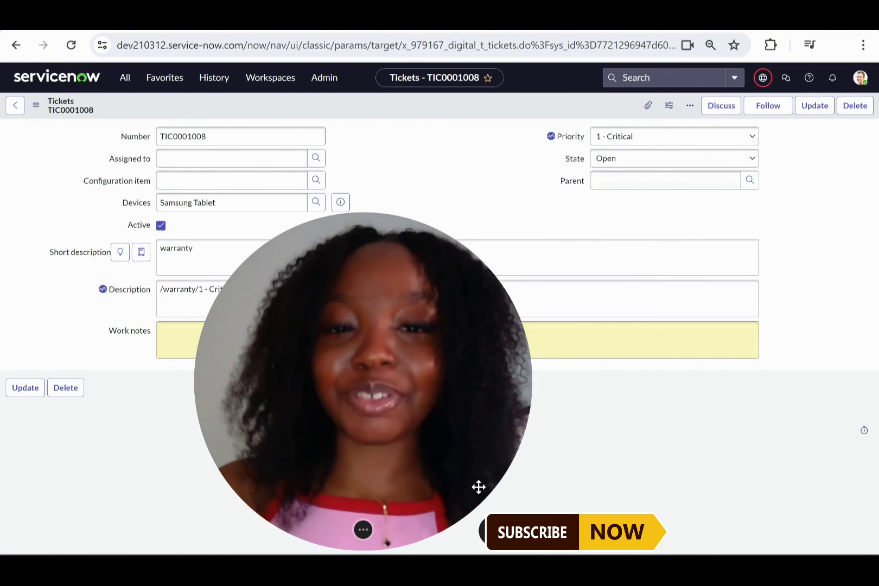